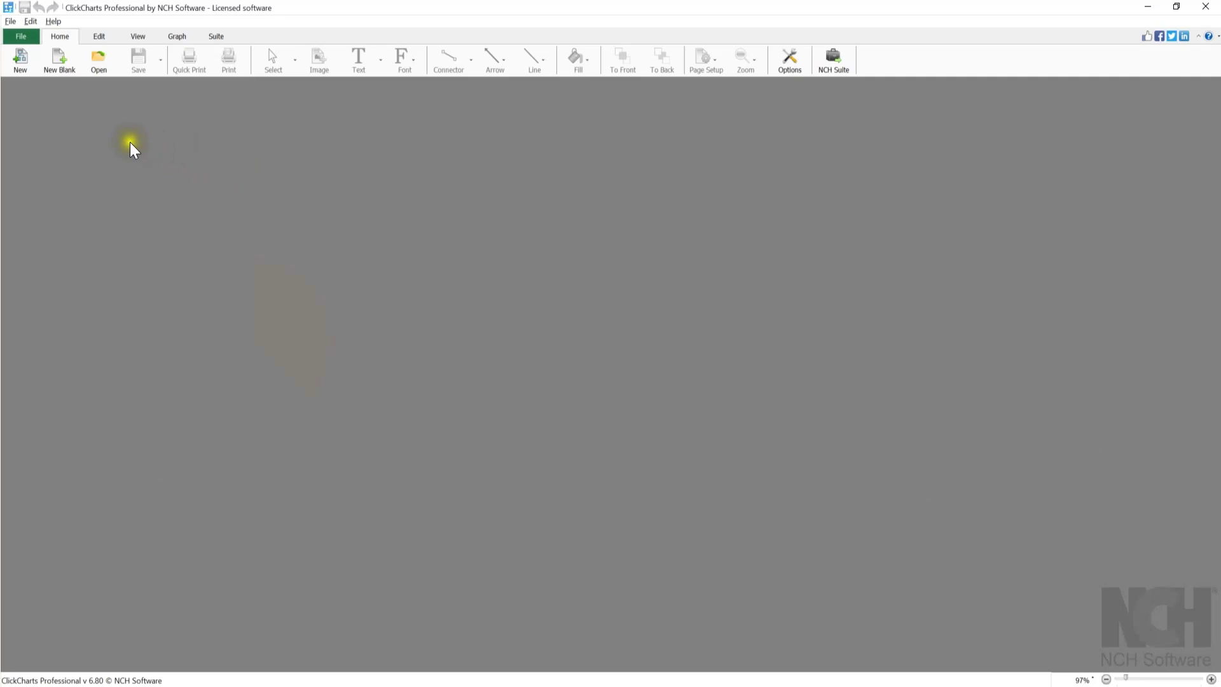
- Create a diagram from the Flowchart Template, with sample Start, Process, Decision and Stop shapes
click(20, 60)
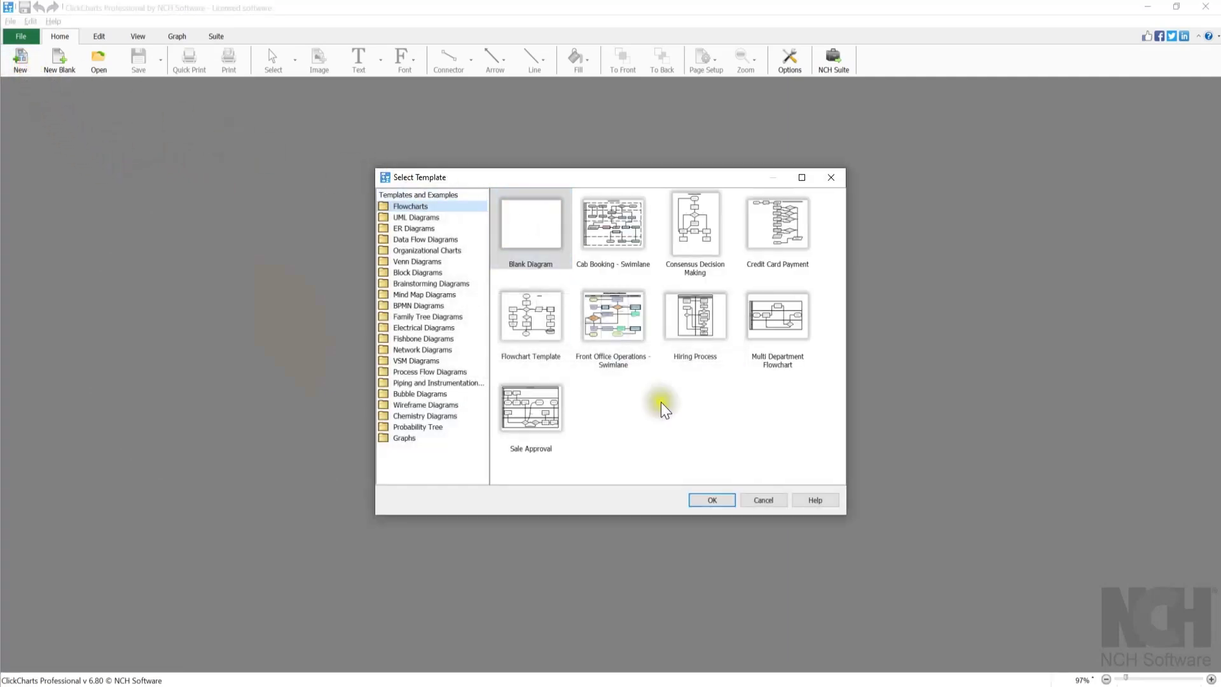
click(712, 501)
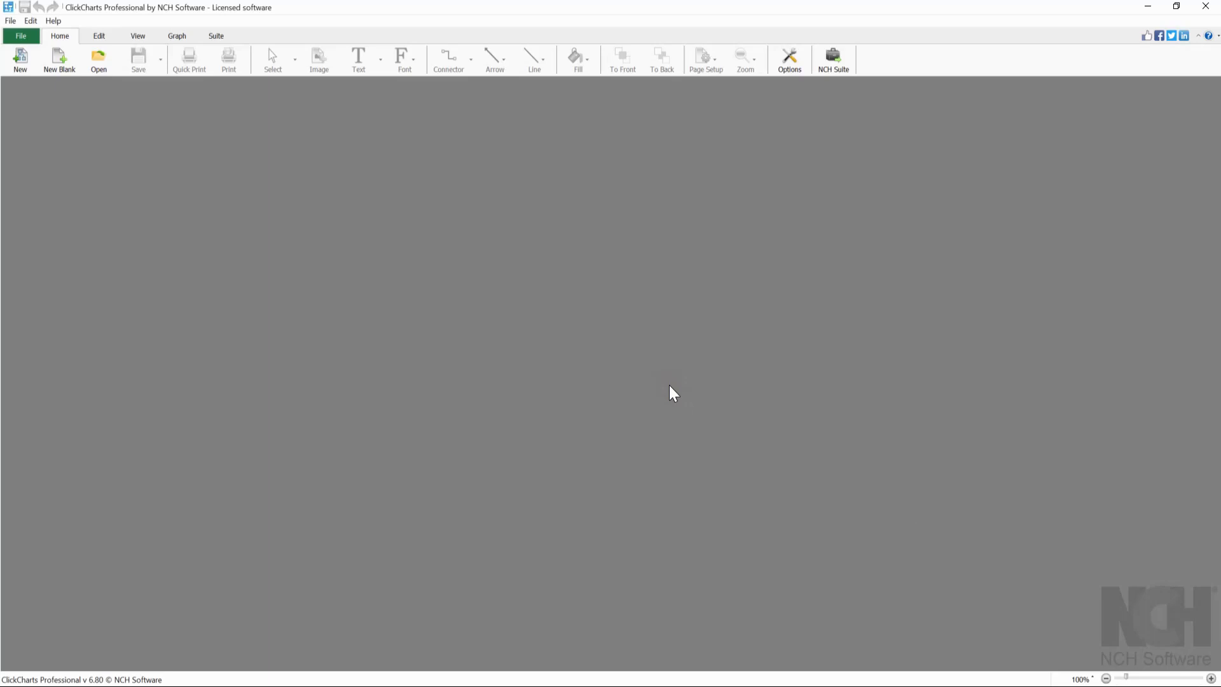
click(21, 59)
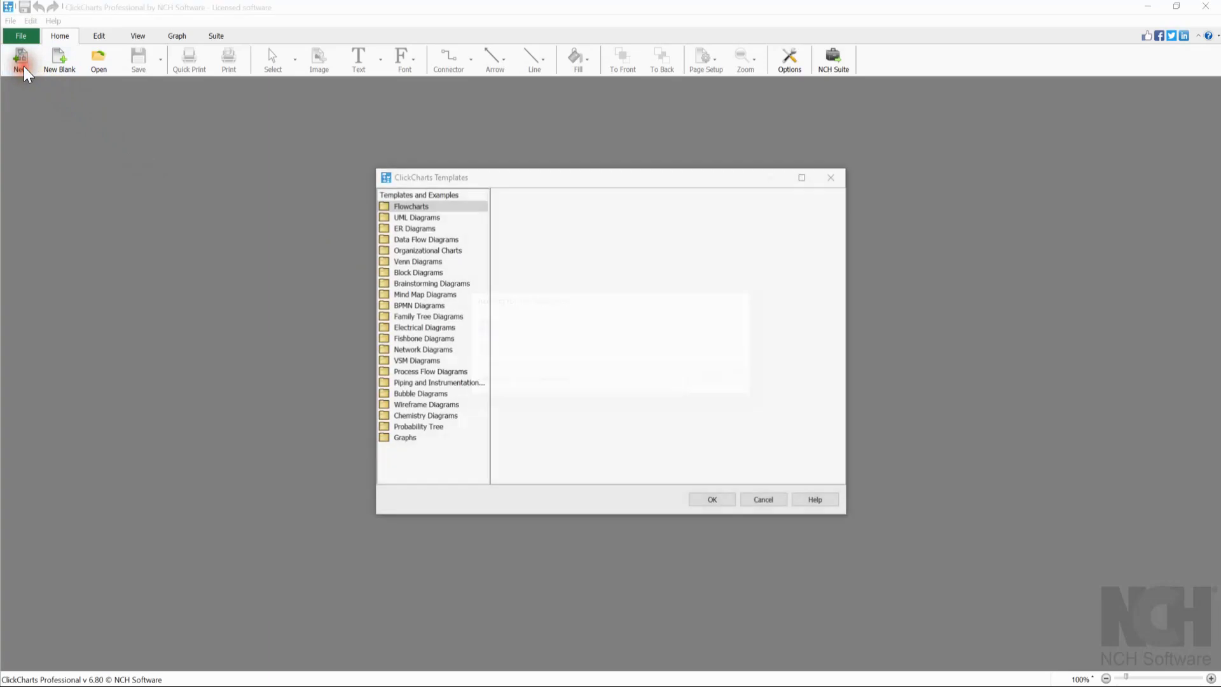
click(831, 179)
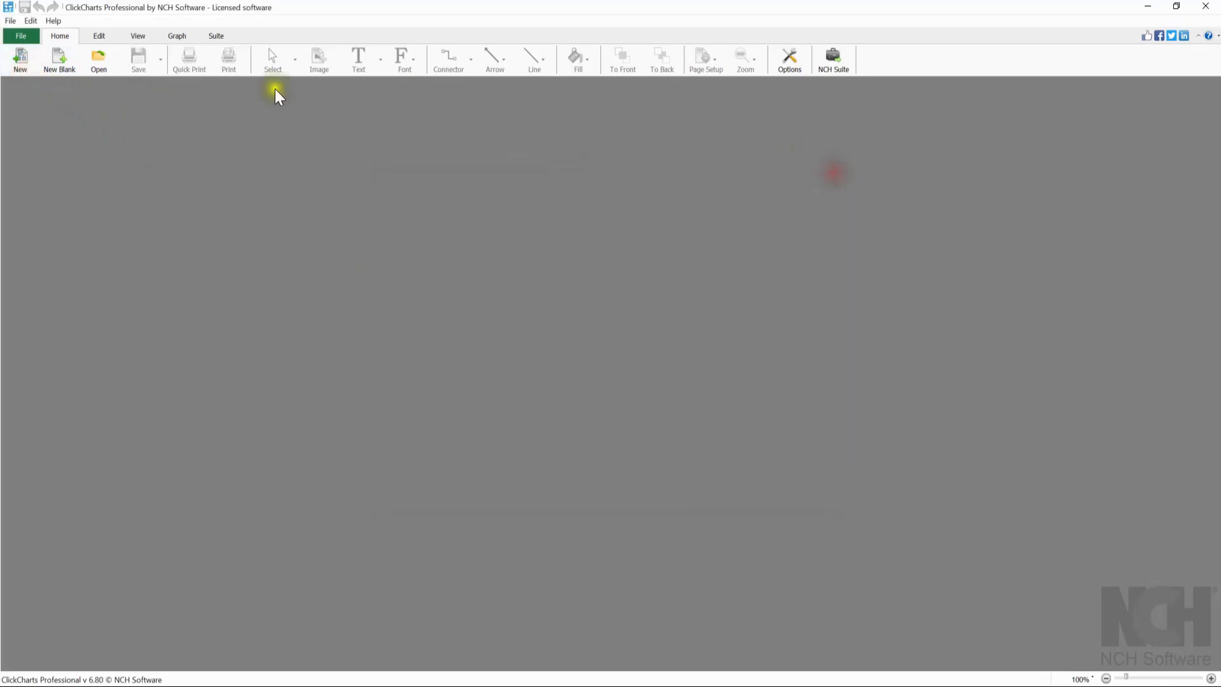
click(59, 57)
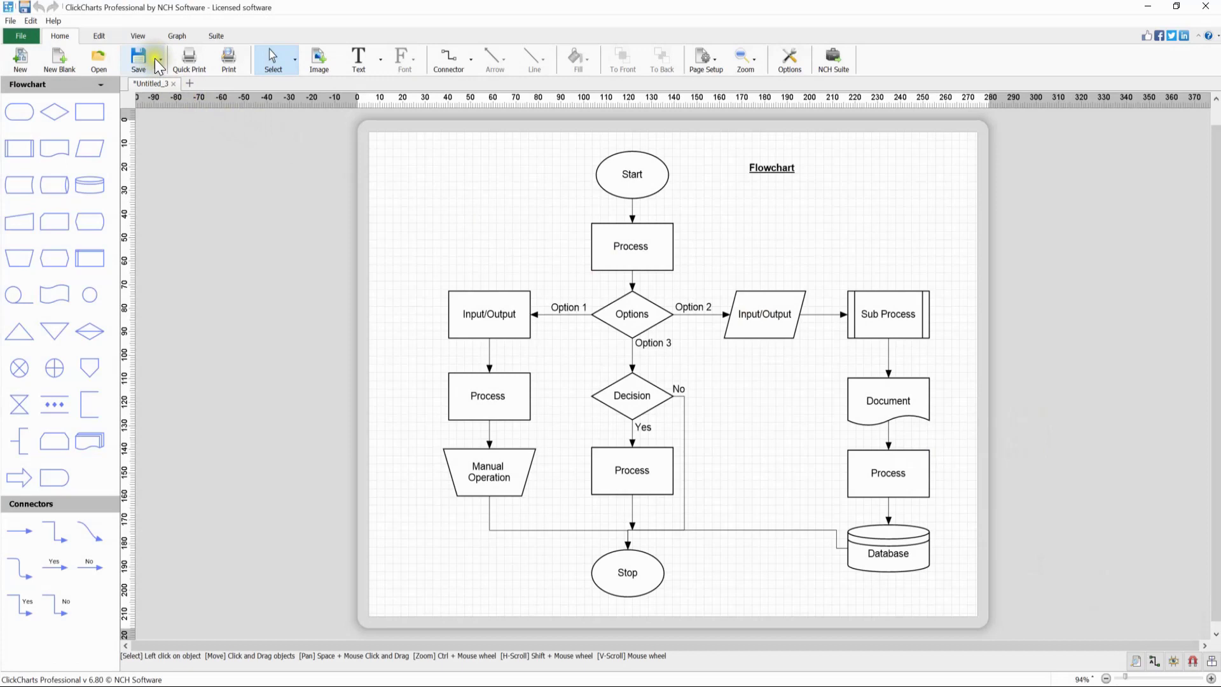
- Save the flowchart as 'new', then glance at the Save dropdown options and close them
click(138, 60)
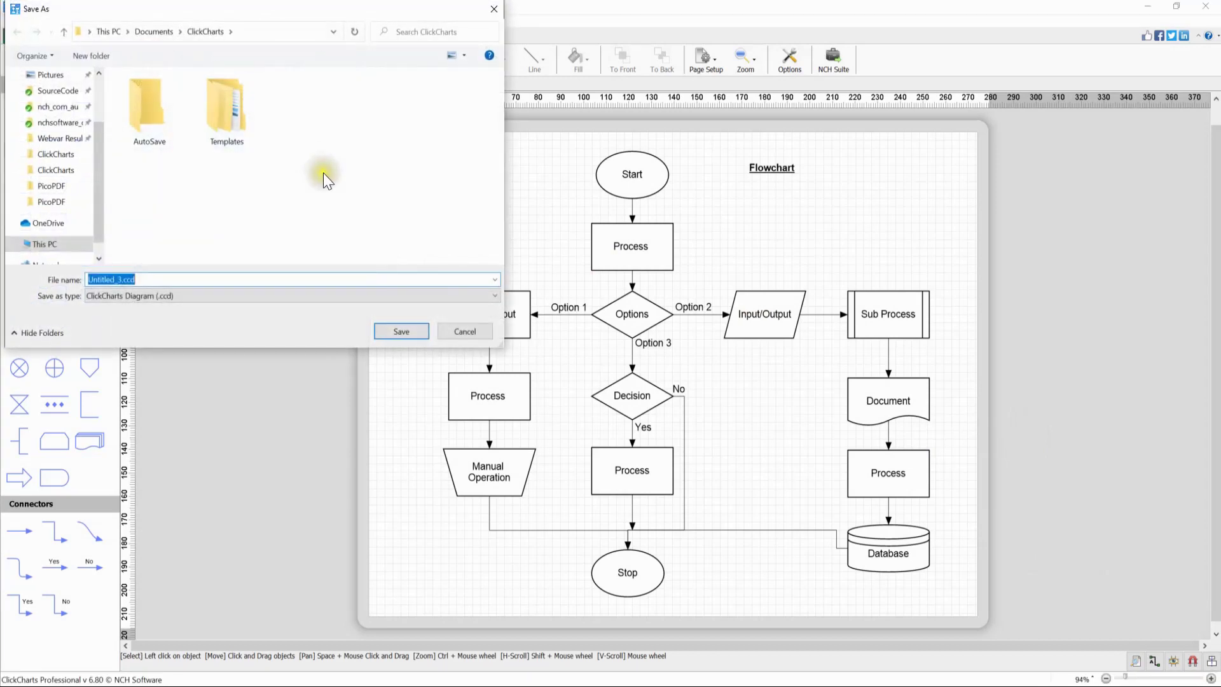
text(new)
key(Return)
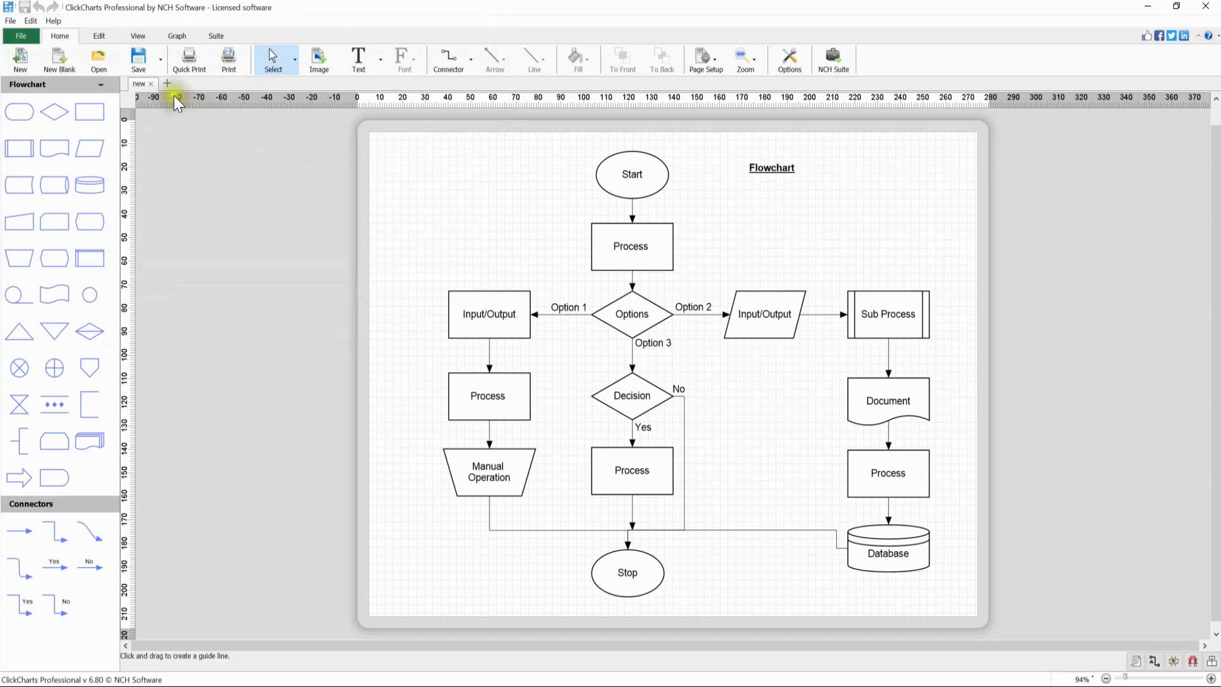
click(161, 59)
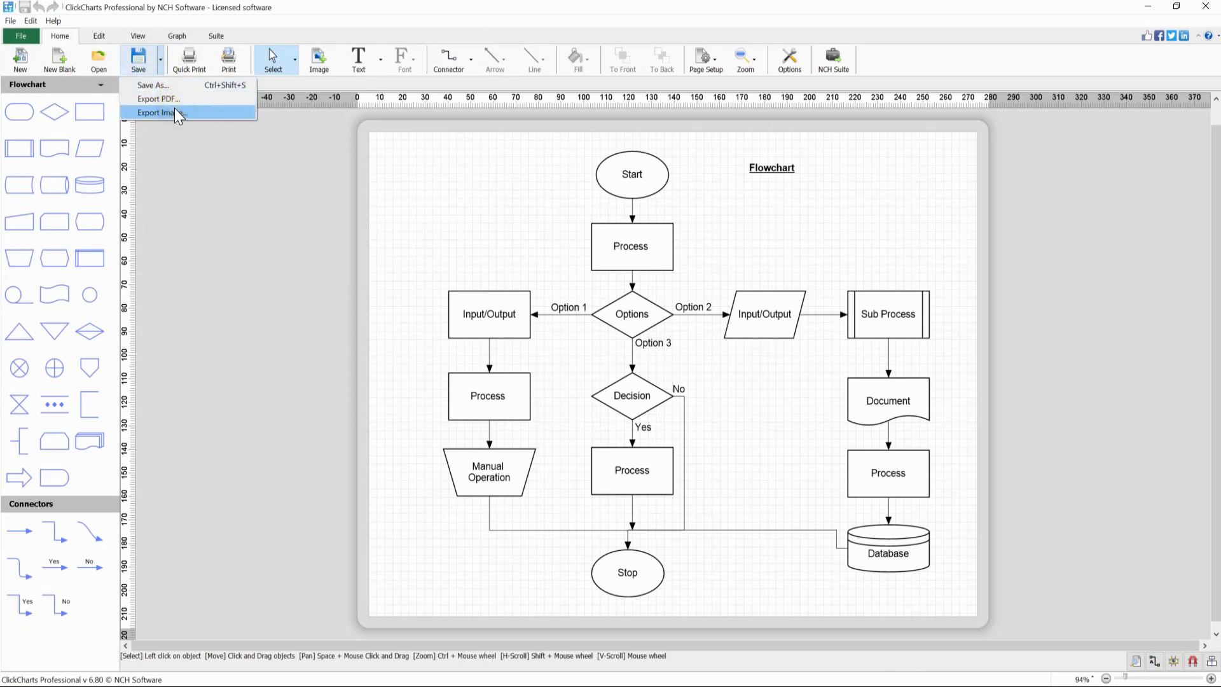
click(181, 149)
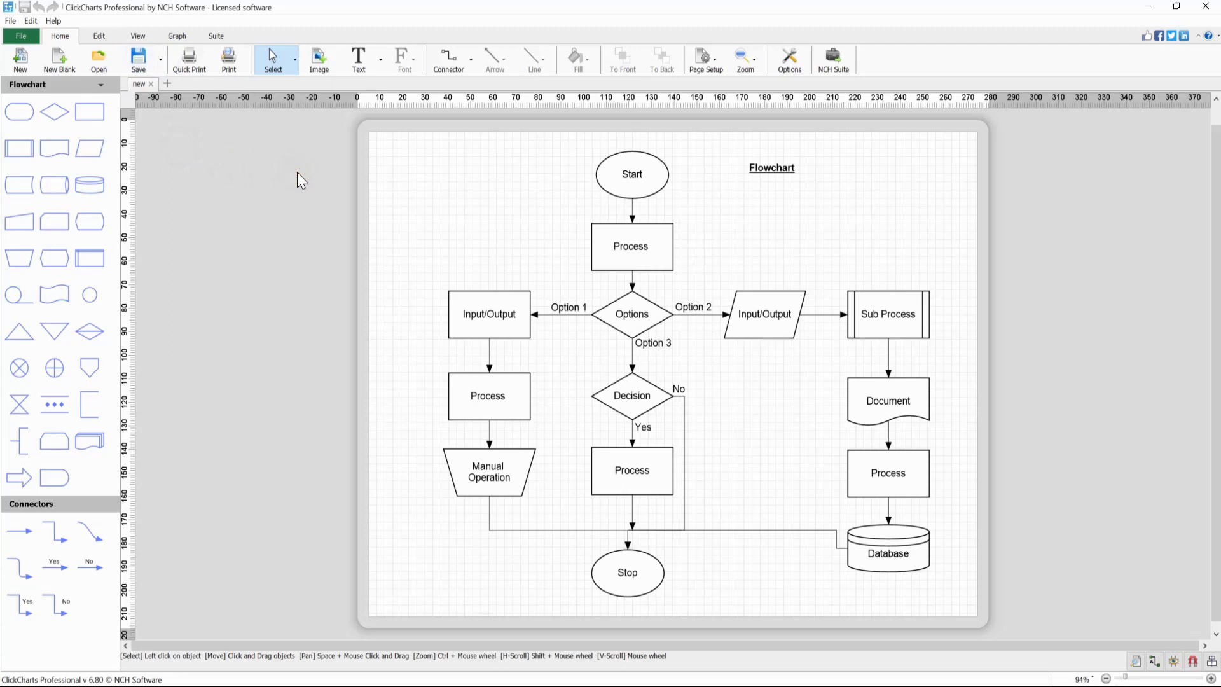
- Enlarge the Start ellipse and give it a solid blue fill
click(583, 185)
click(667, 181)
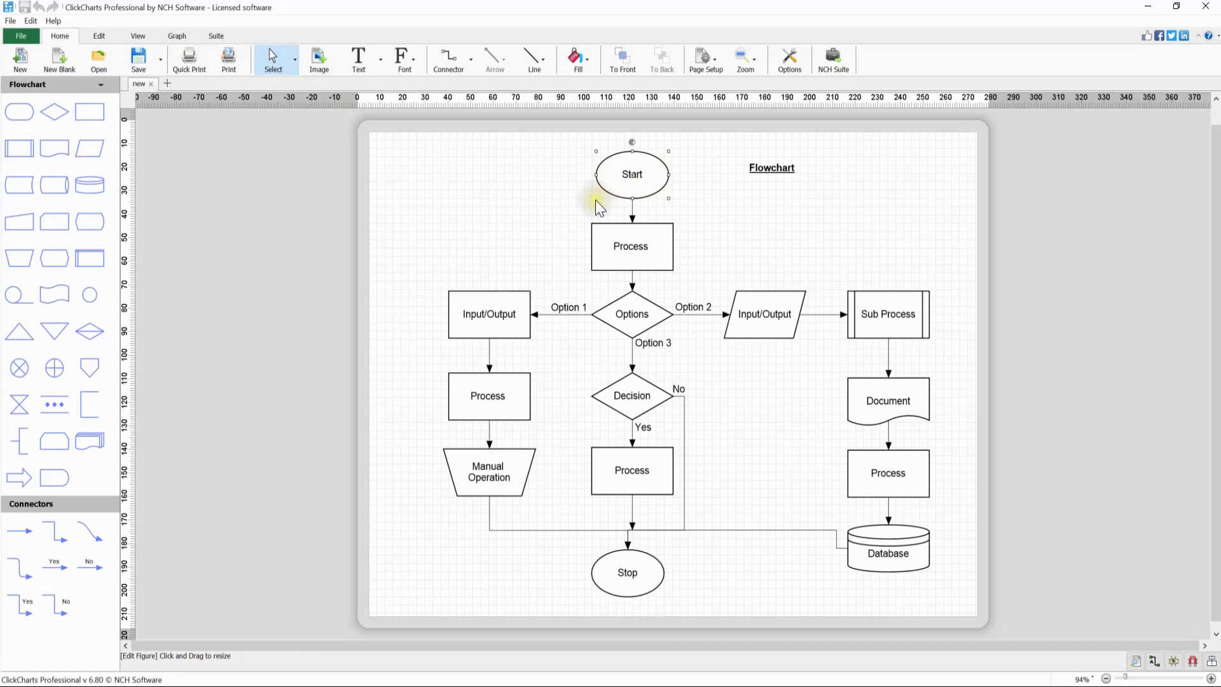
drag(595, 199, 583, 199)
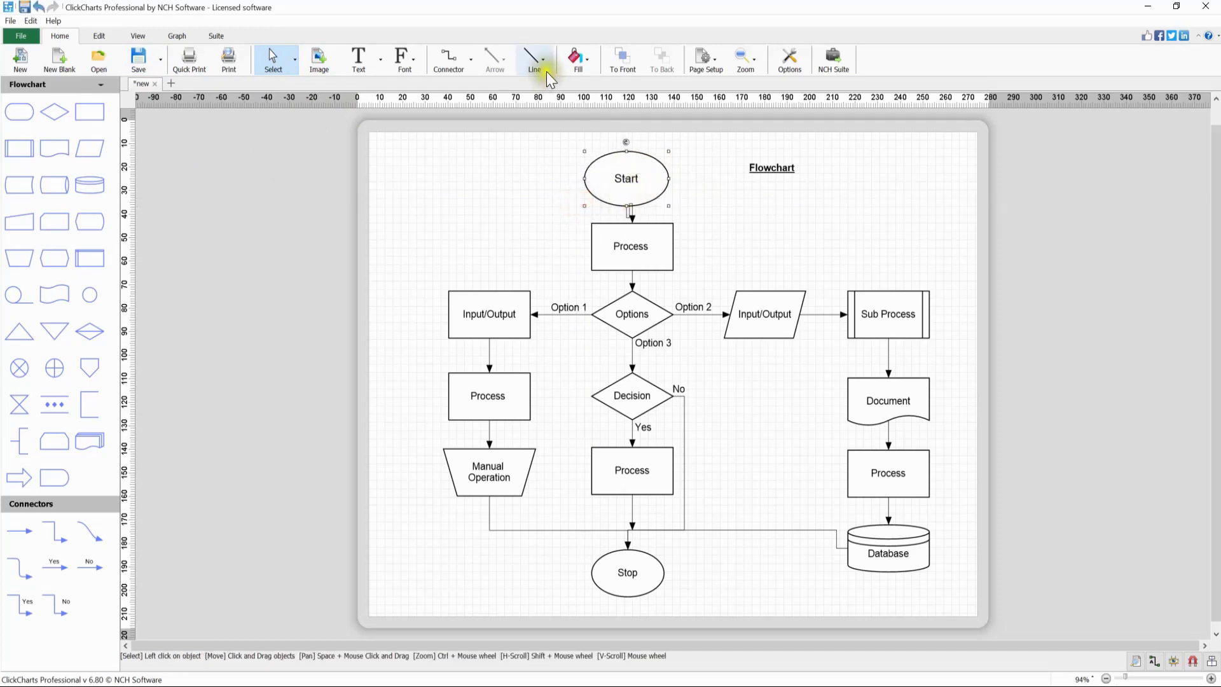
click(575, 59)
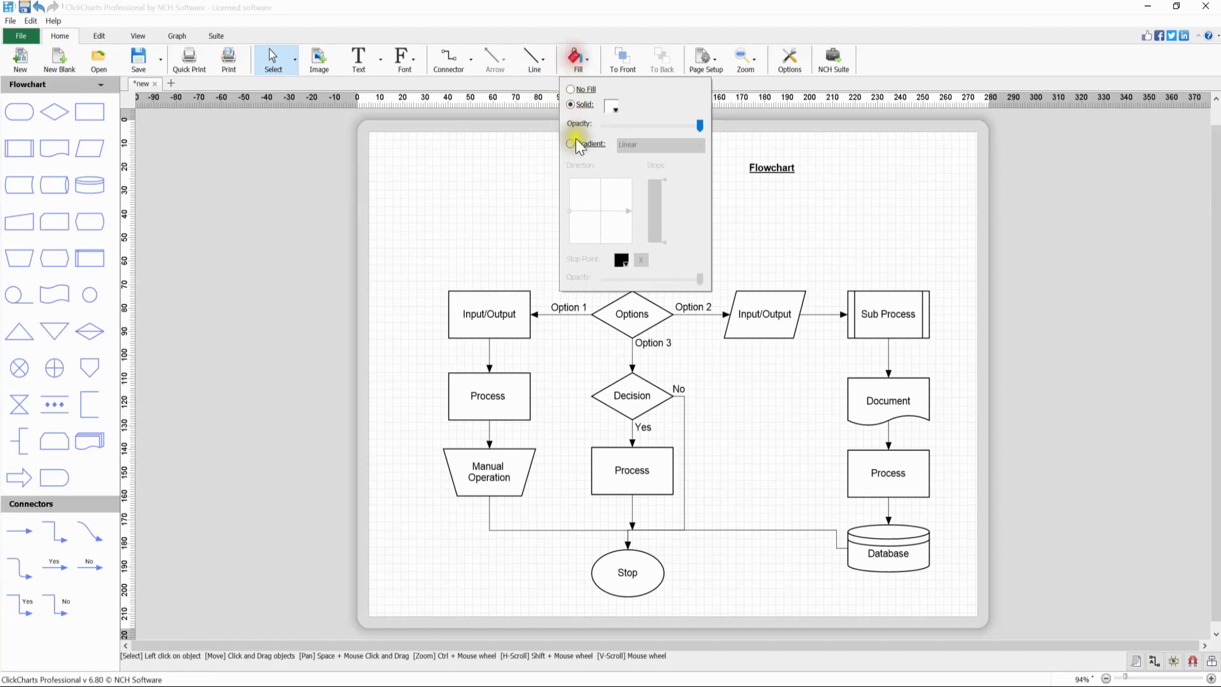
click(612, 106)
click(577, 400)
click(678, 438)
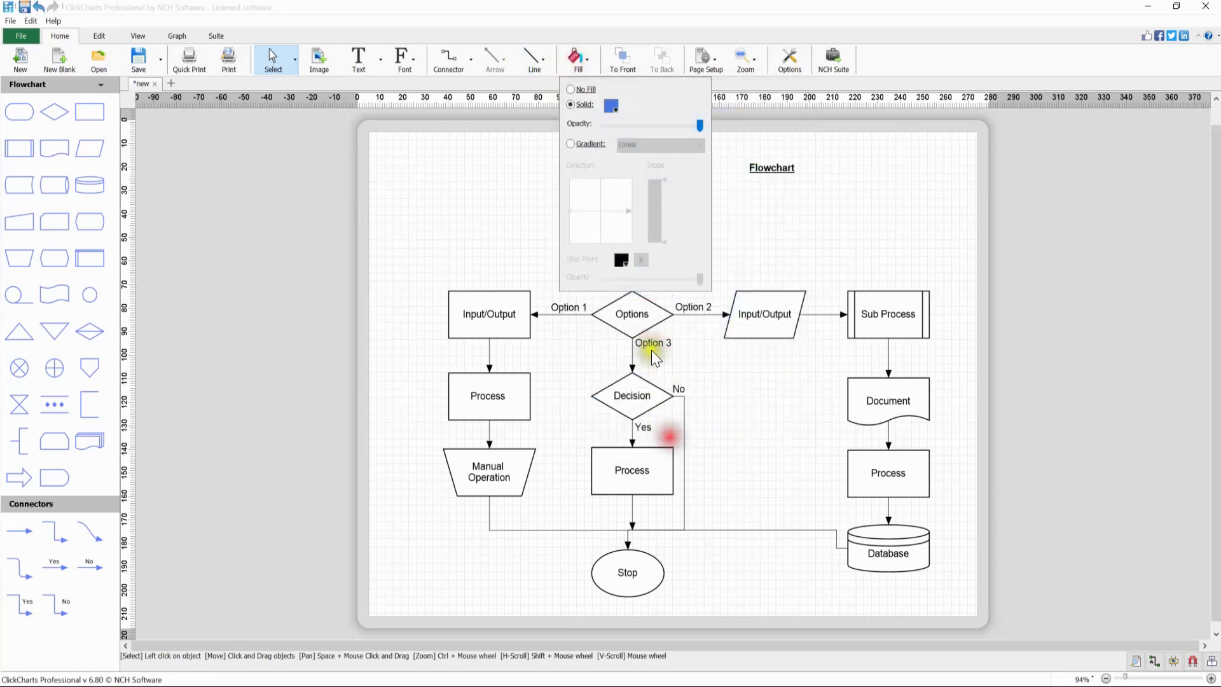
- Move the Start ellipse left, change its label font, and browse text and connector styles
click(757, 231)
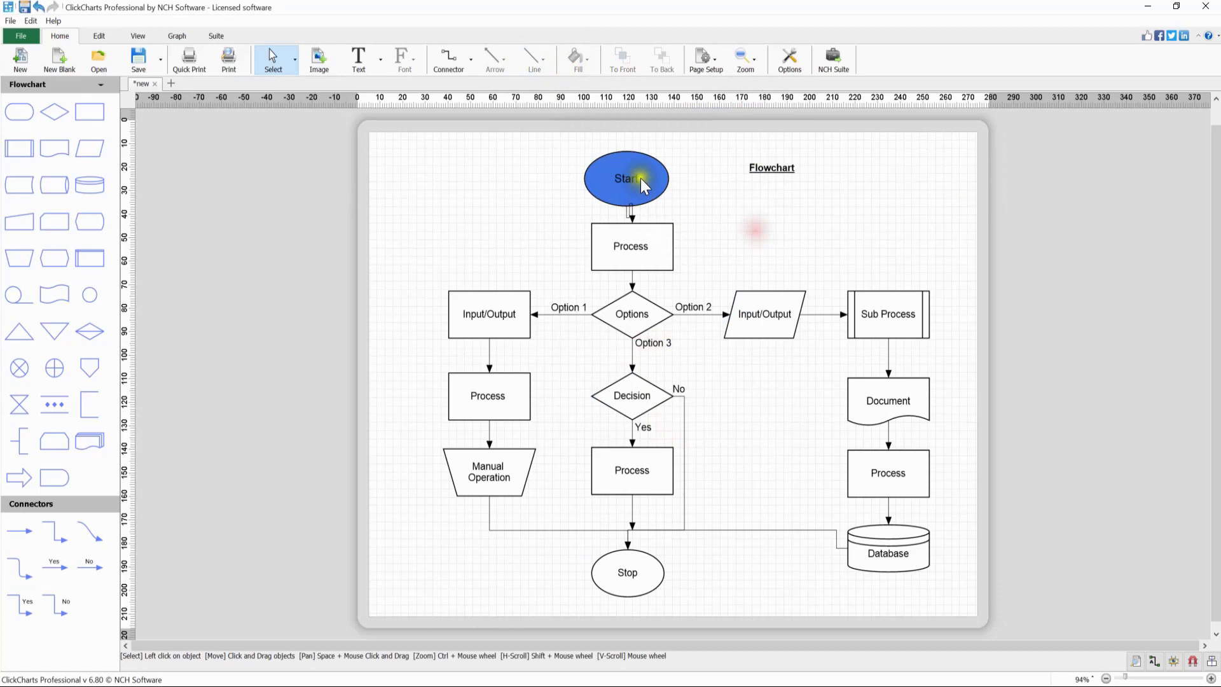
mouse_move(643, 182)
mouse_down()
mouse_move(570, 164)
mouse_move(593, 157)
mouse_up()
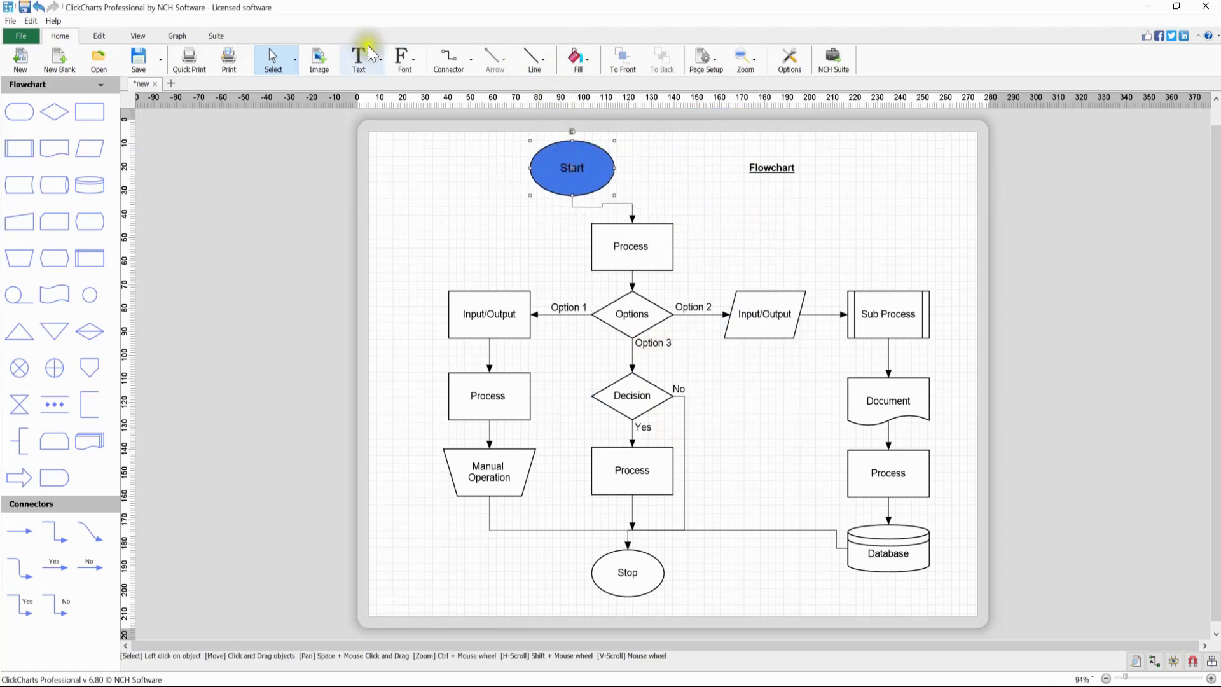
click(403, 60)
click(424, 91)
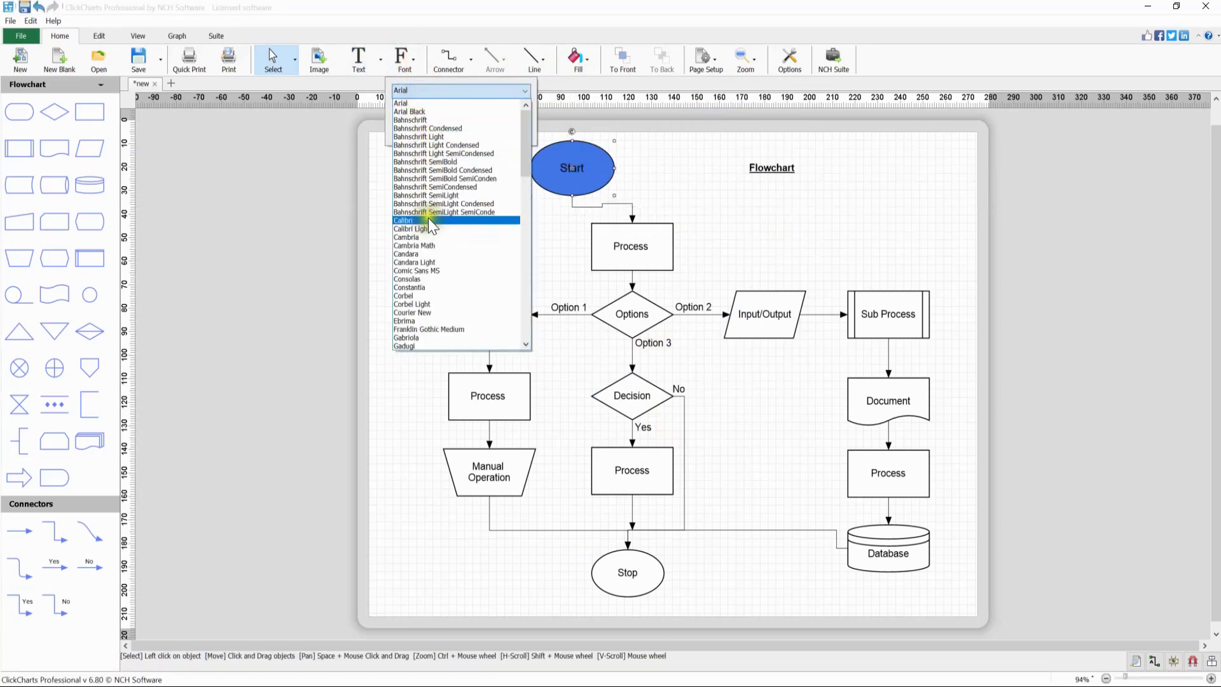
click(424, 216)
click(702, 210)
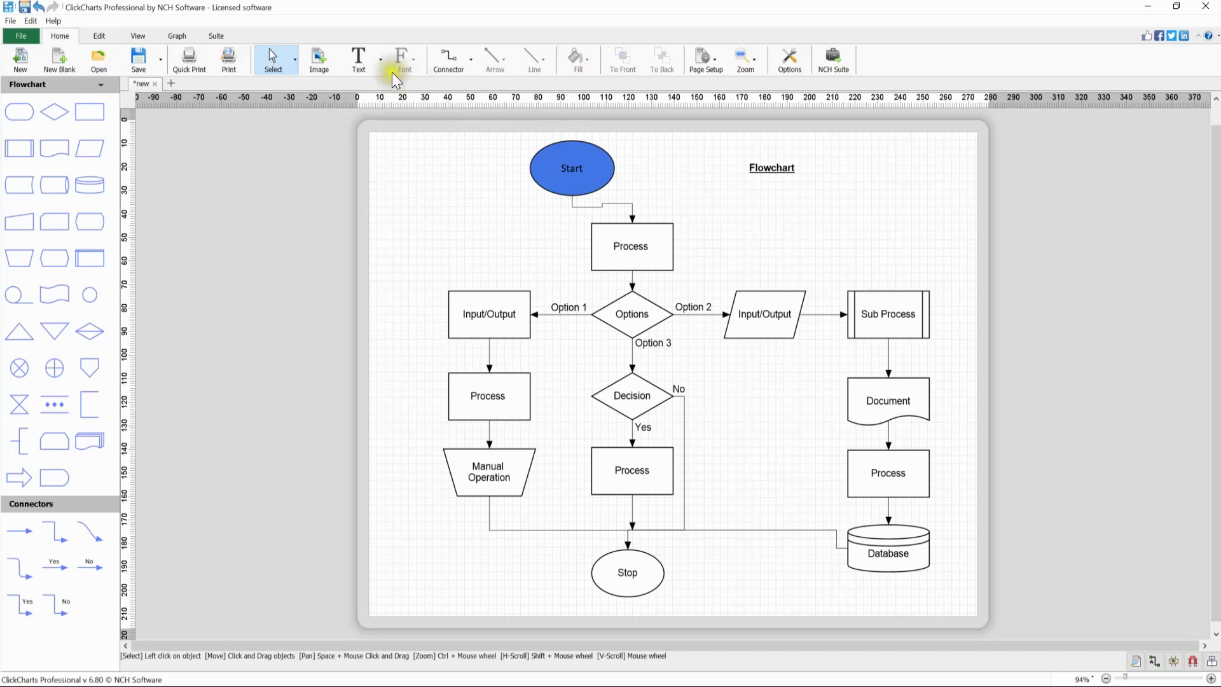
click(381, 59)
click(470, 59)
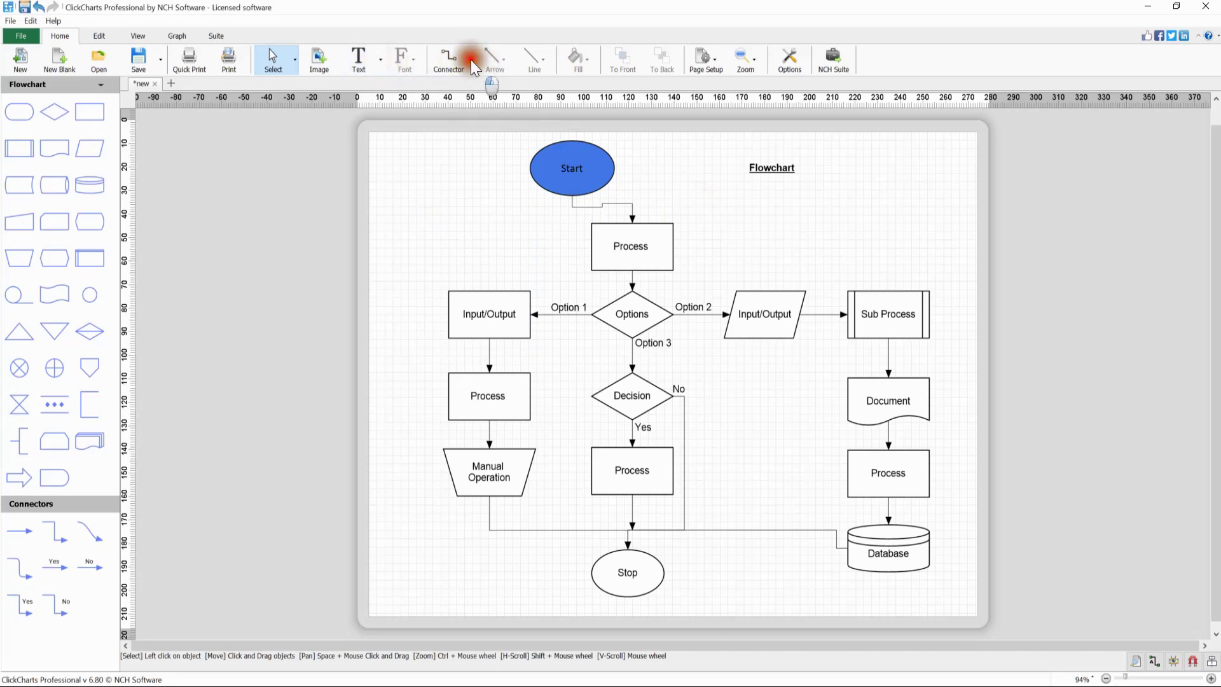
- Close the connector list and switch the shape palette from Flowchart to Electrical Diagrams
click(500, 65)
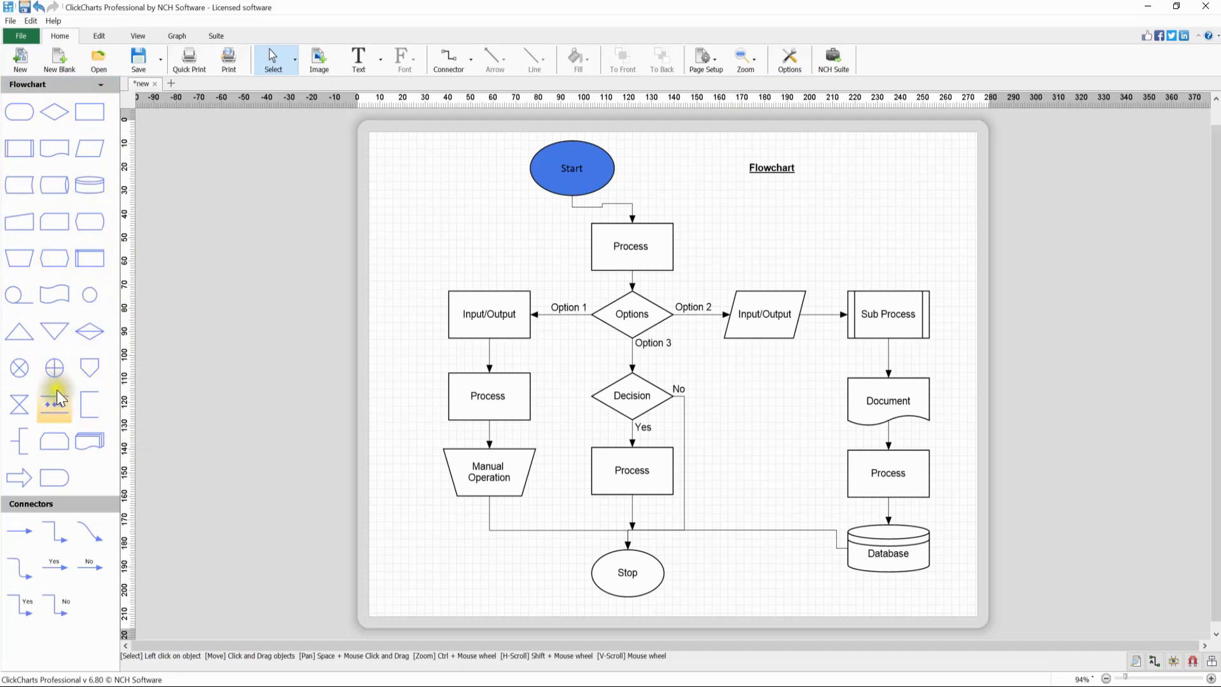
click(99, 83)
click(83, 256)
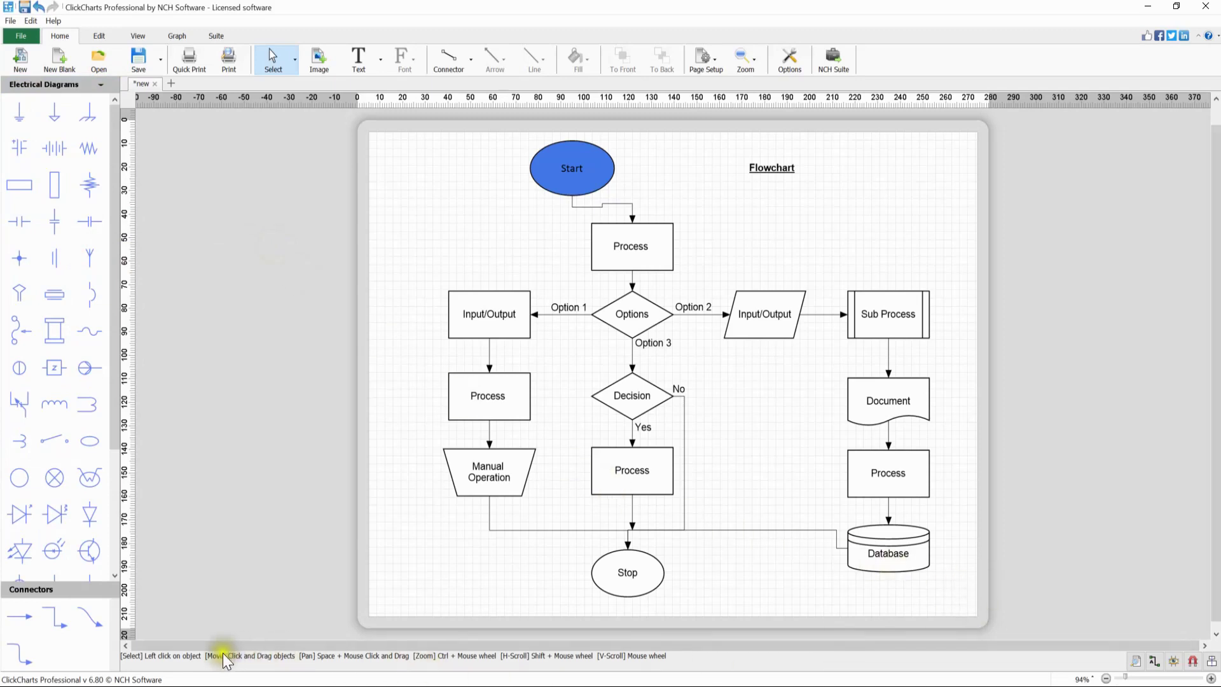
click(305, 665)
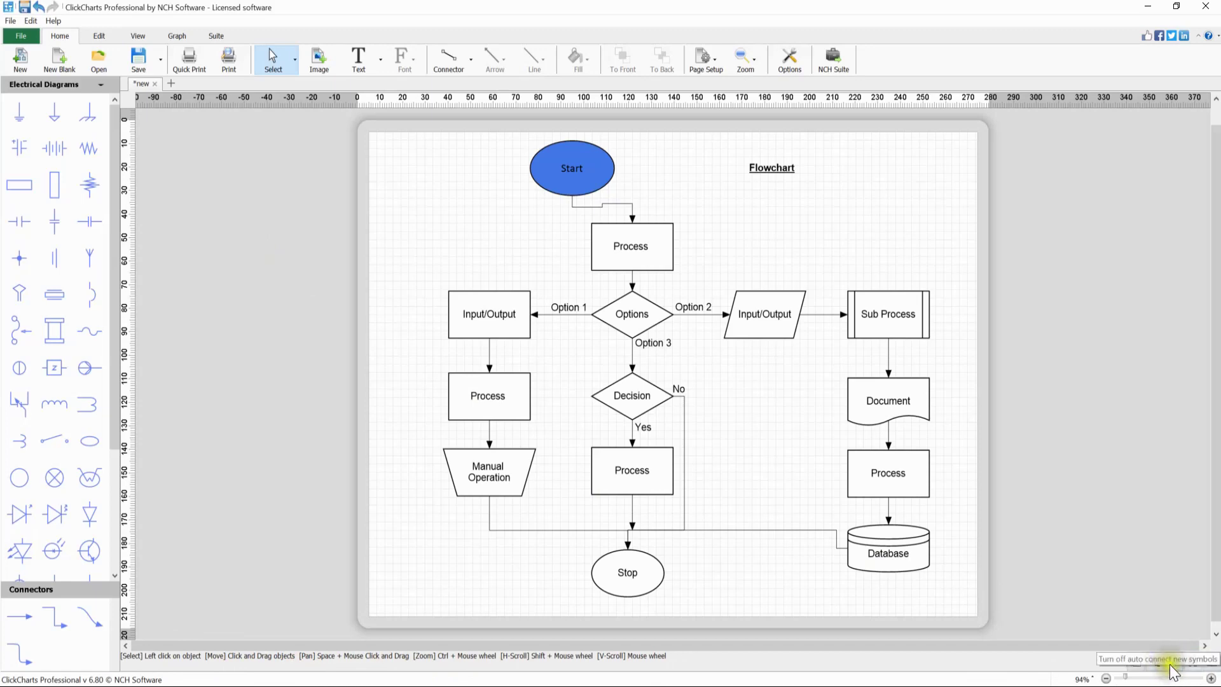
click(1193, 663)
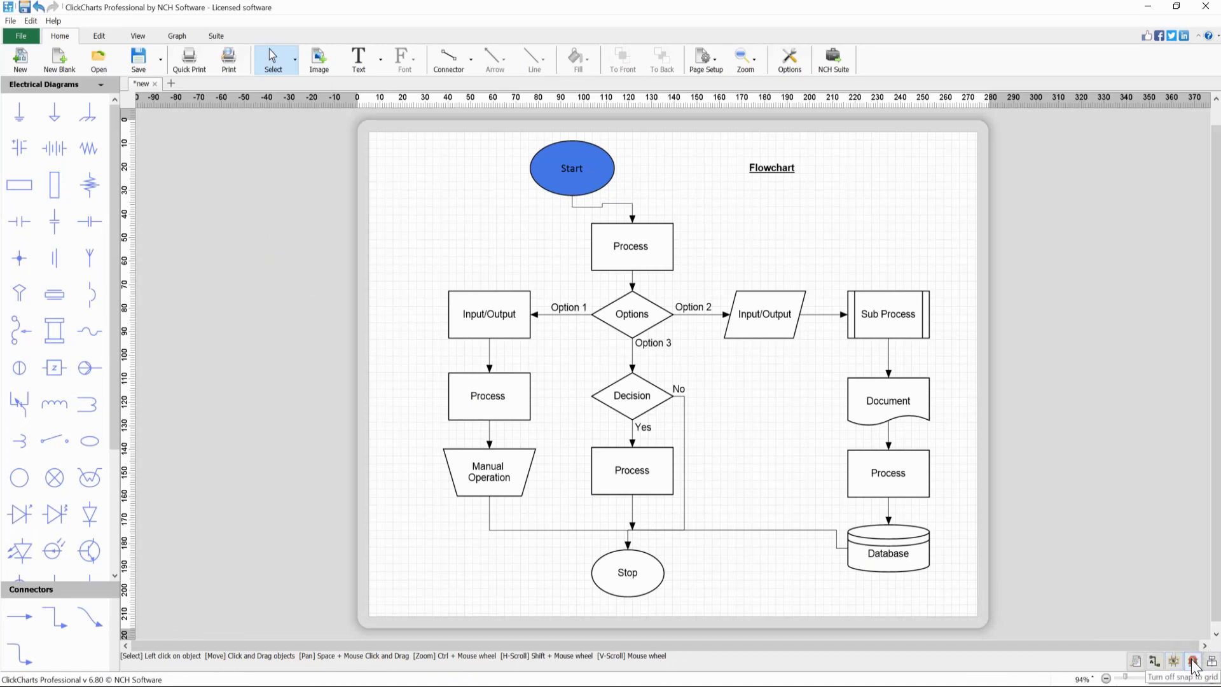
drag(1126, 677, 1131, 679)
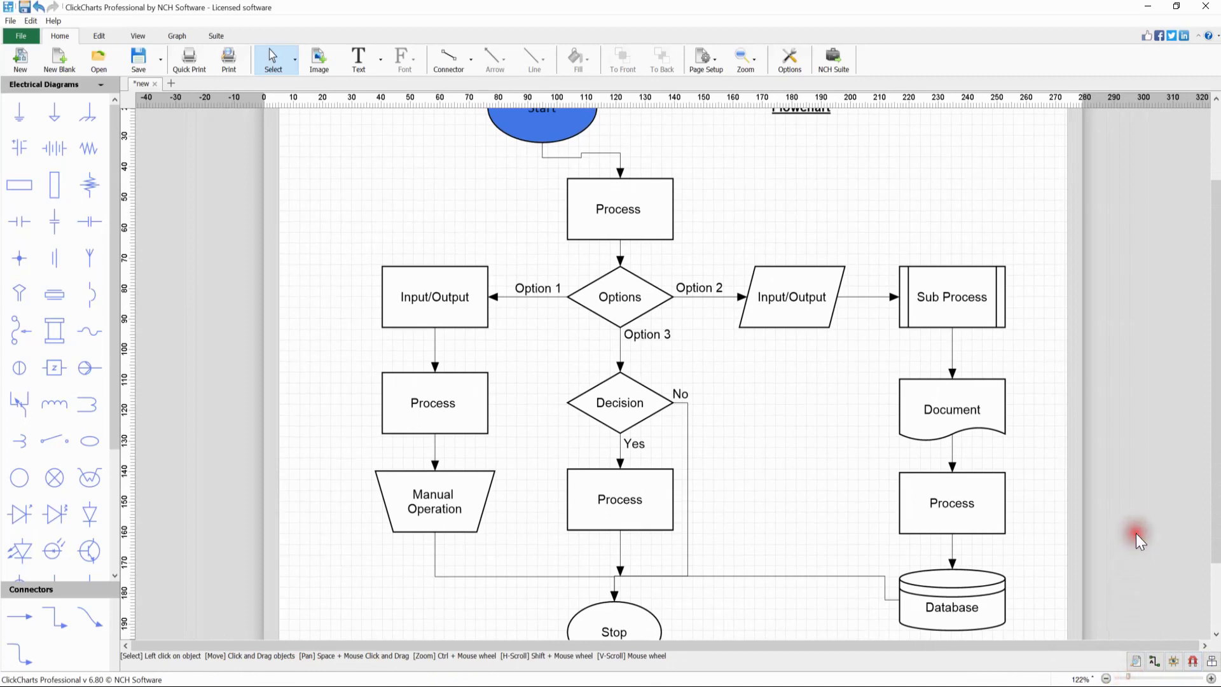
key(ctrl)
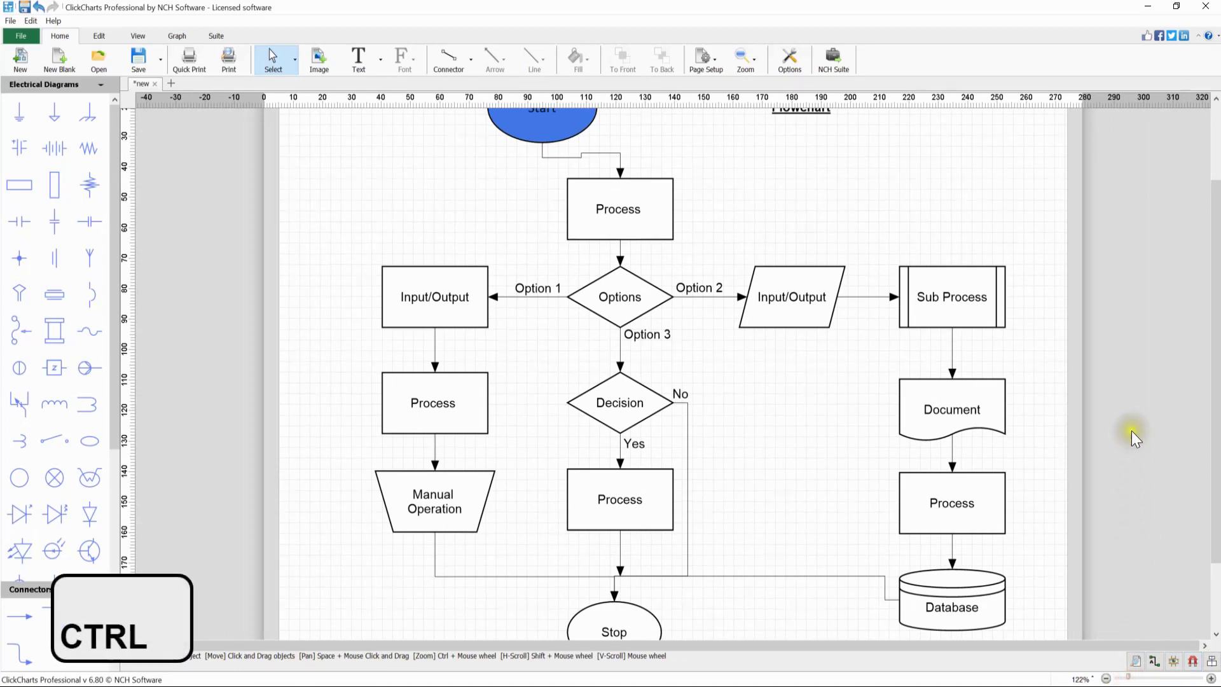
scroll(1131, 430, down, 2)
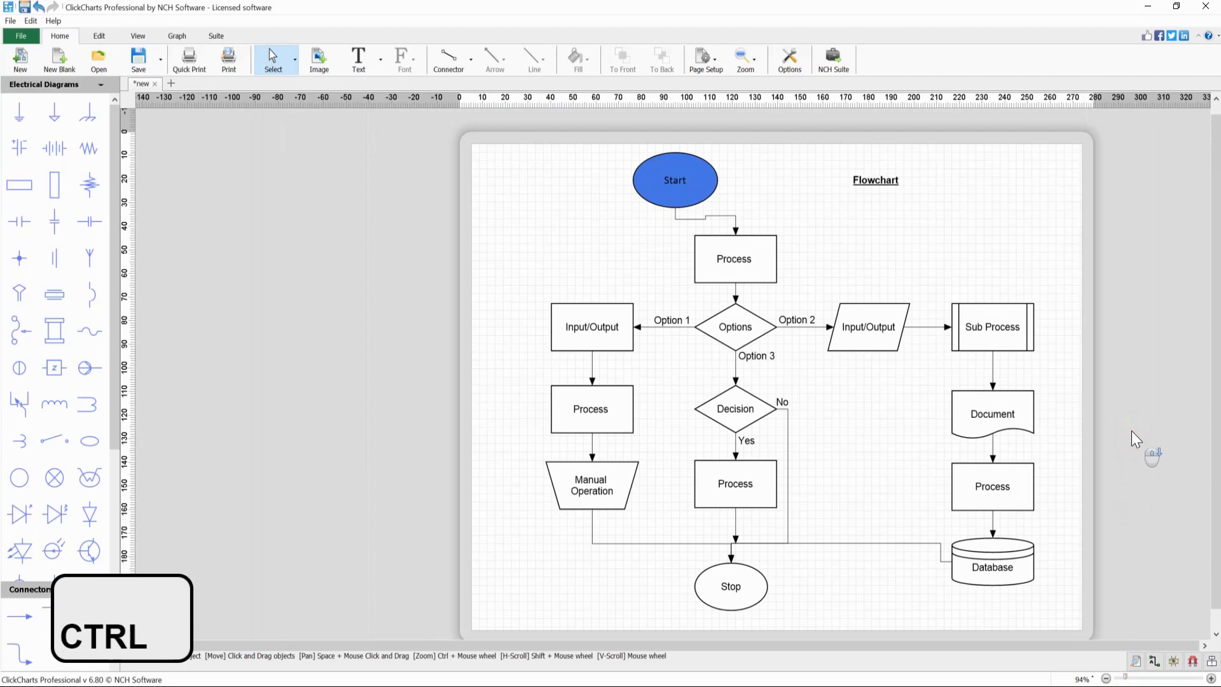
scroll(1131, 430, up, 2)
scroll(1131, 430, down, 1)
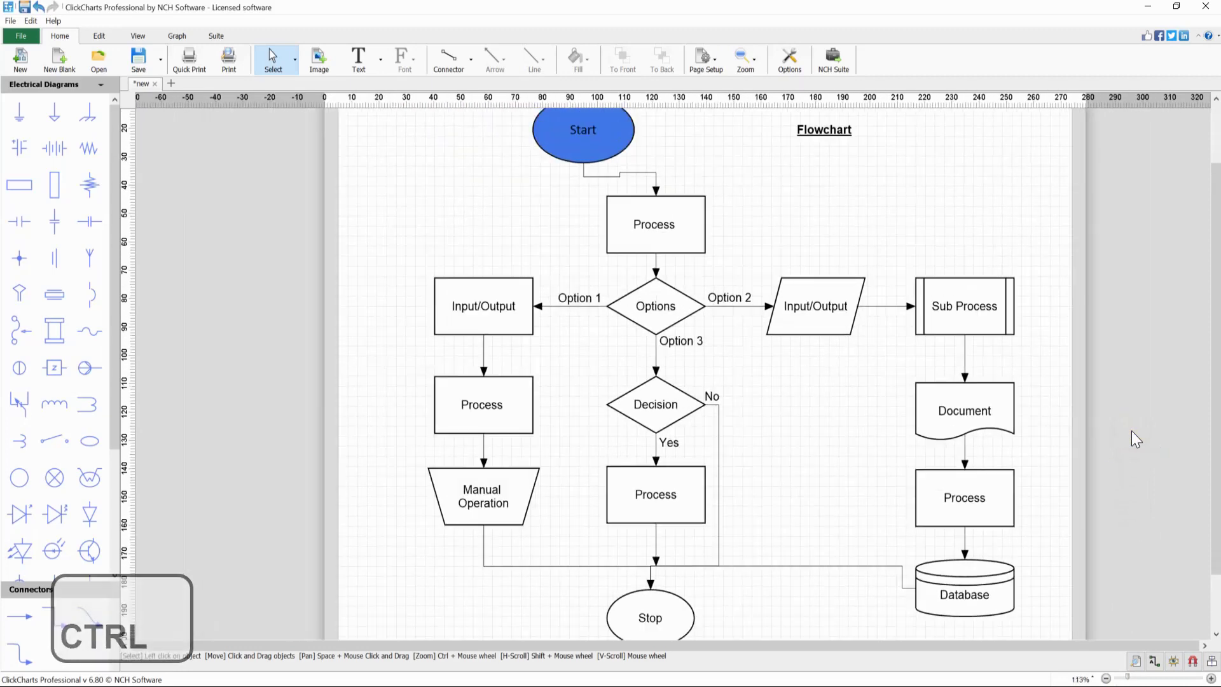
scroll(1131, 430, up, 1)
scroll(1131, 431, down, 2)
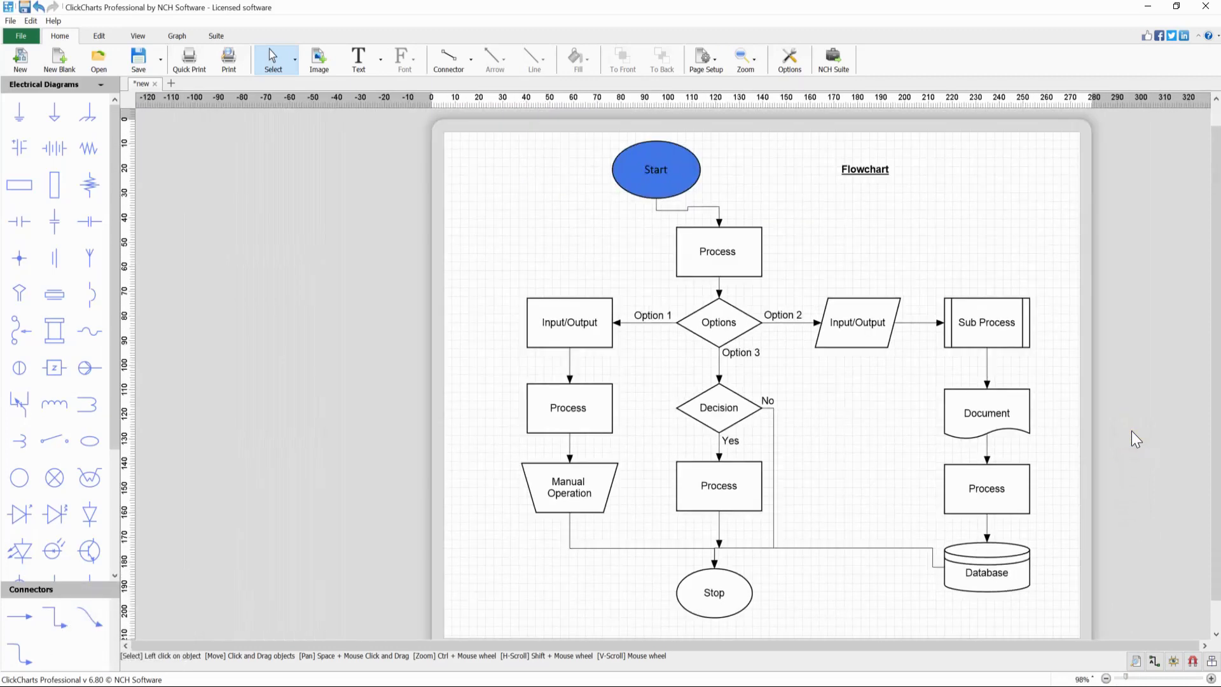
scroll(1131, 430, up, 1)
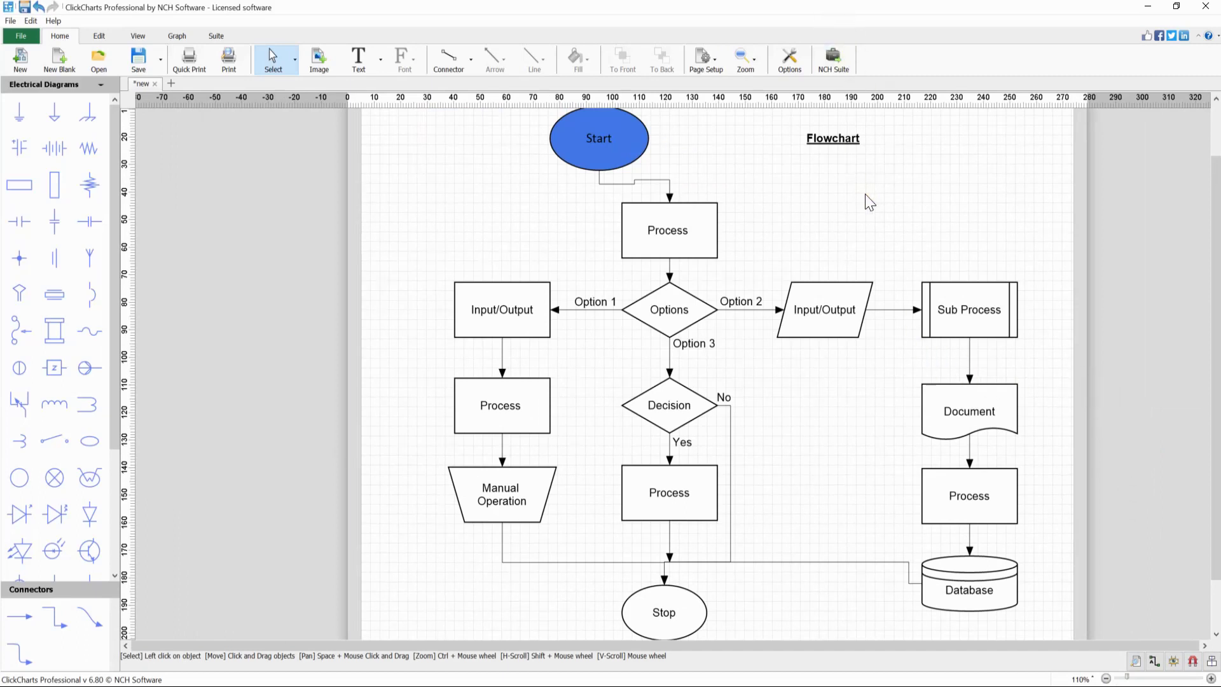
drag(865, 193, 792, 276)
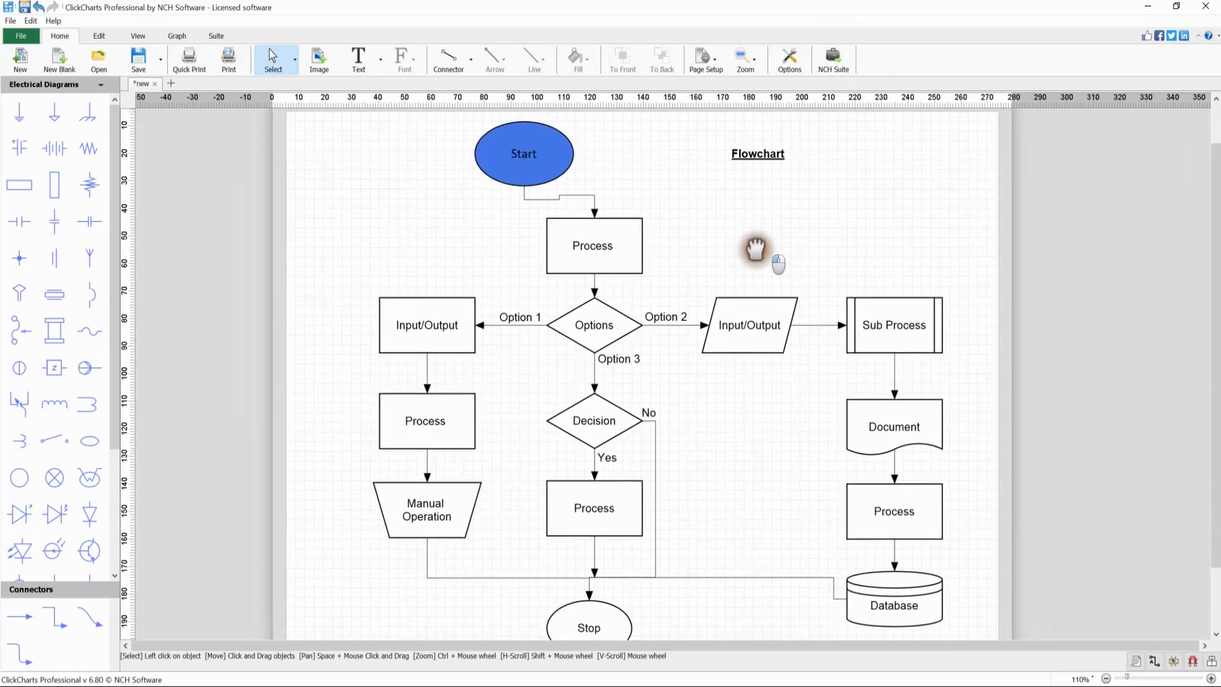
mouse_move(793, 276)
mouse_down()
mouse_move(629, 328)
mouse_move(786, 223)
mouse_up()
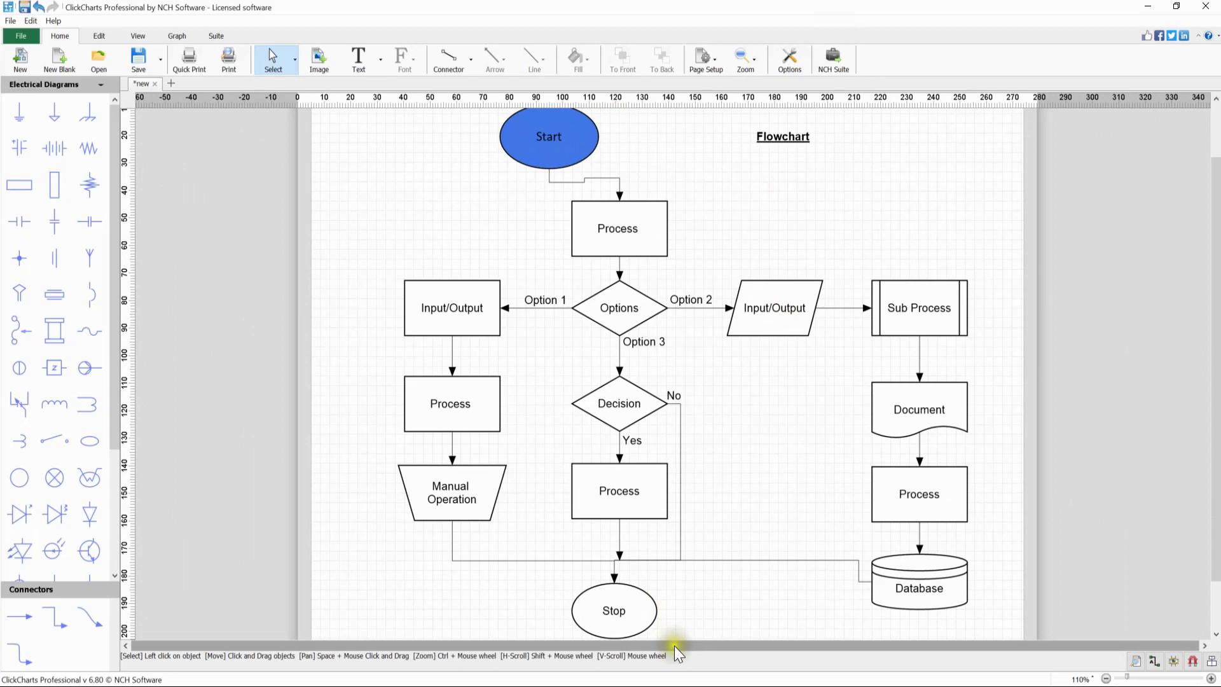
drag(674, 646, 657, 630)
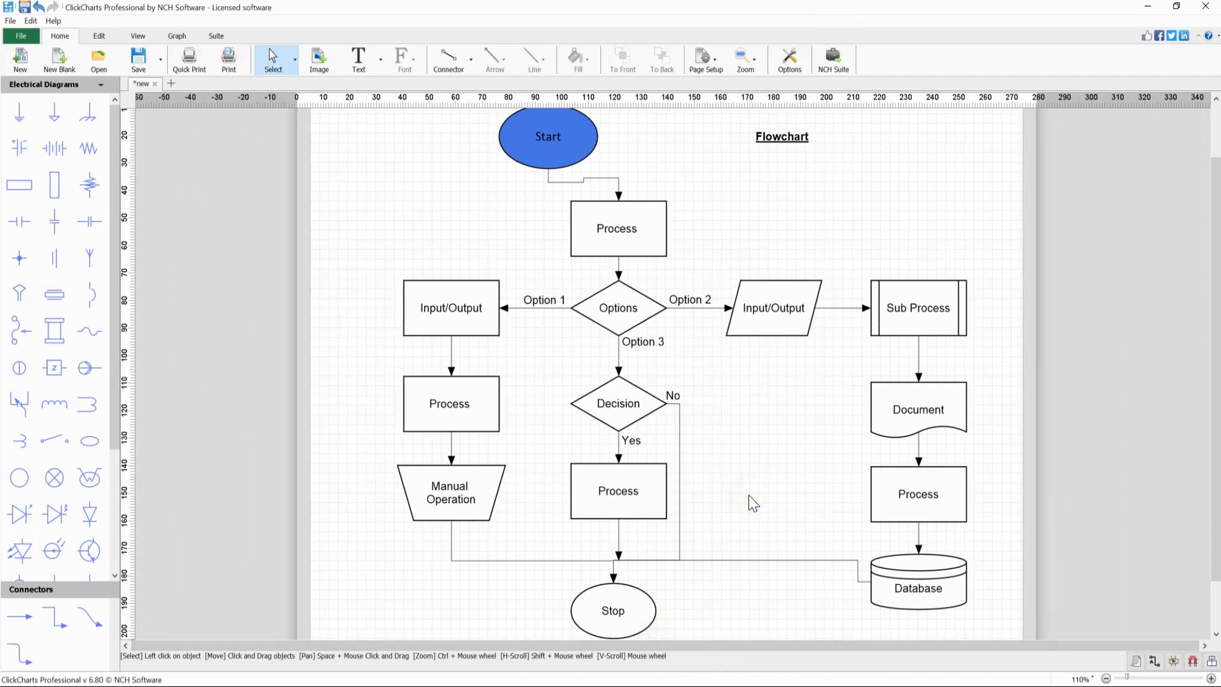
scroll(752, 493, right, 2)
scroll(752, 494, left, 3)
scroll(751, 490, right, 2)
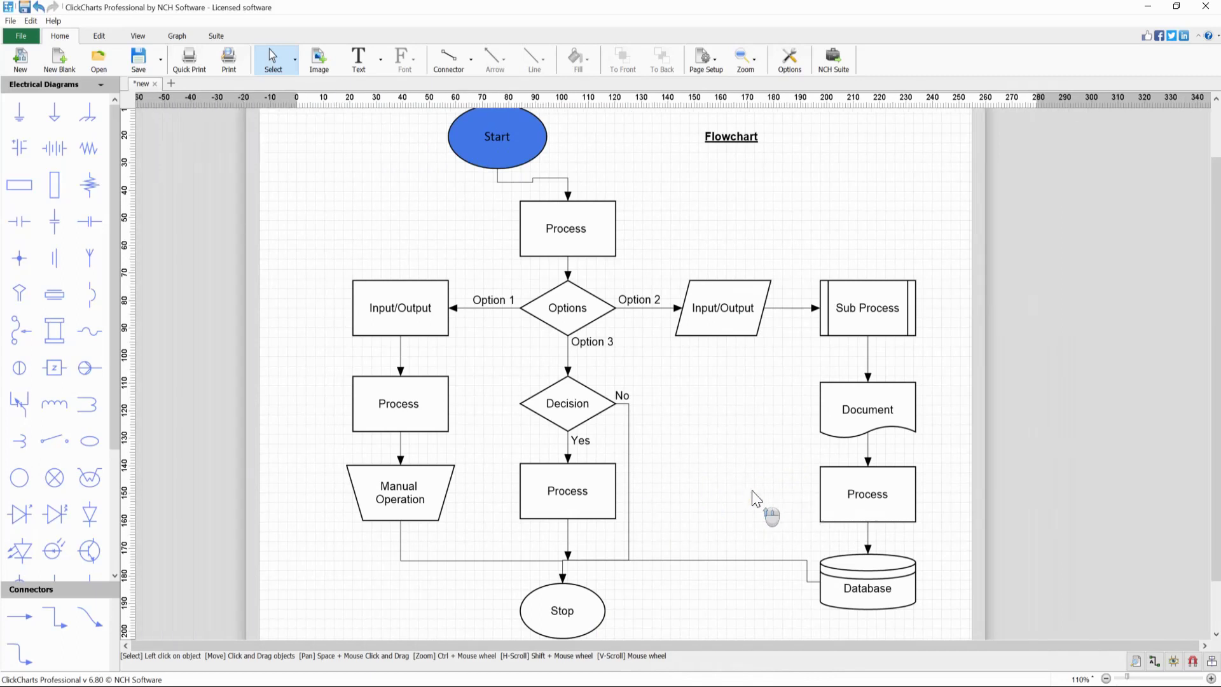
scroll(752, 494, right, 5)
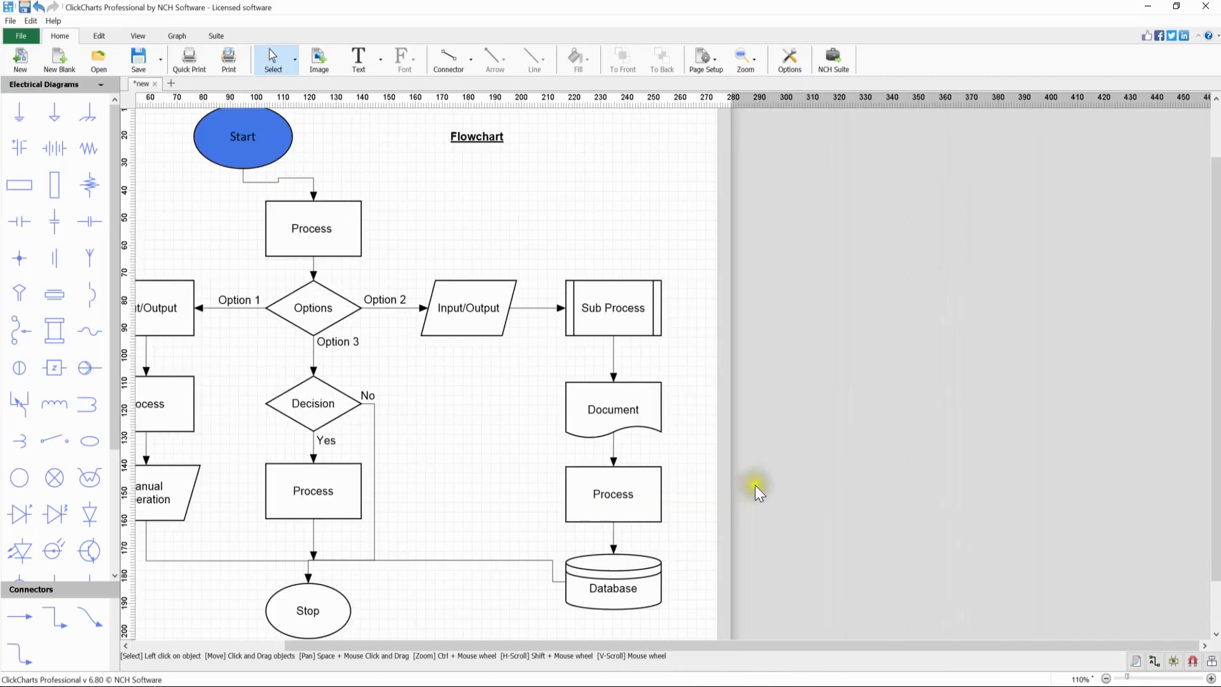
scroll(754, 486, left, 5)
scroll(754, 482, left, 5)
scroll(756, 480, left, 6)
scroll(755, 478, left, 2)
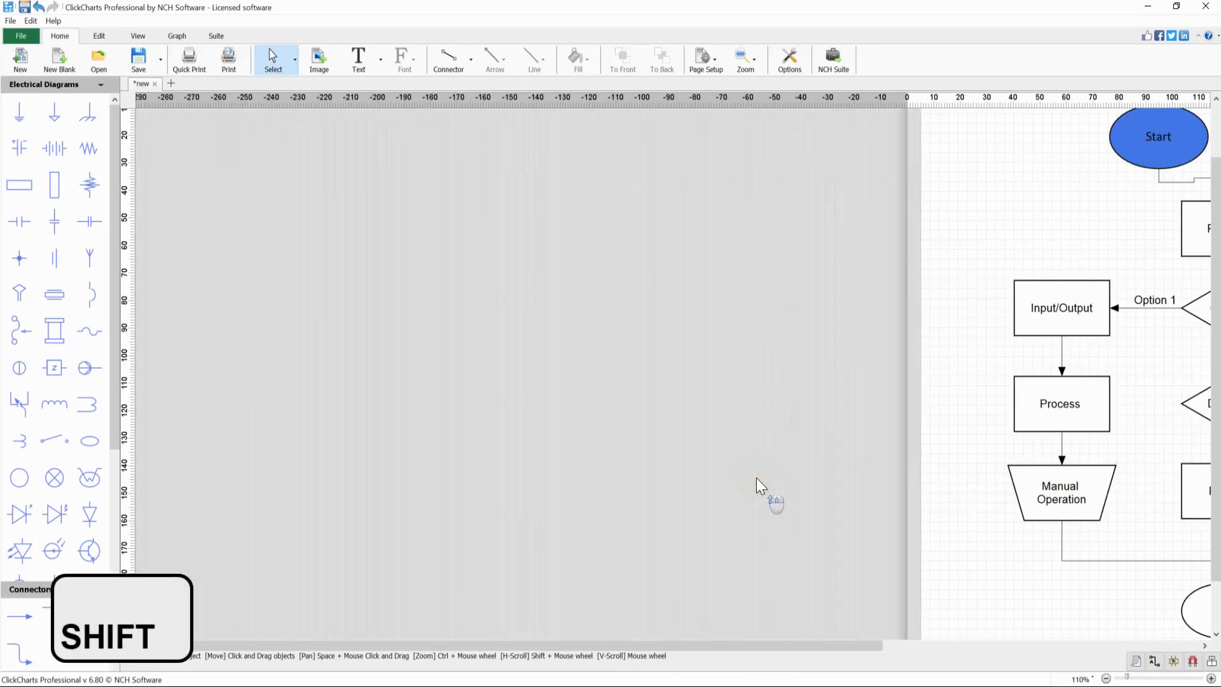
scroll(755, 478, right, 5)
scroll(756, 478, right, 4)
scroll(756, 478, right, 5)
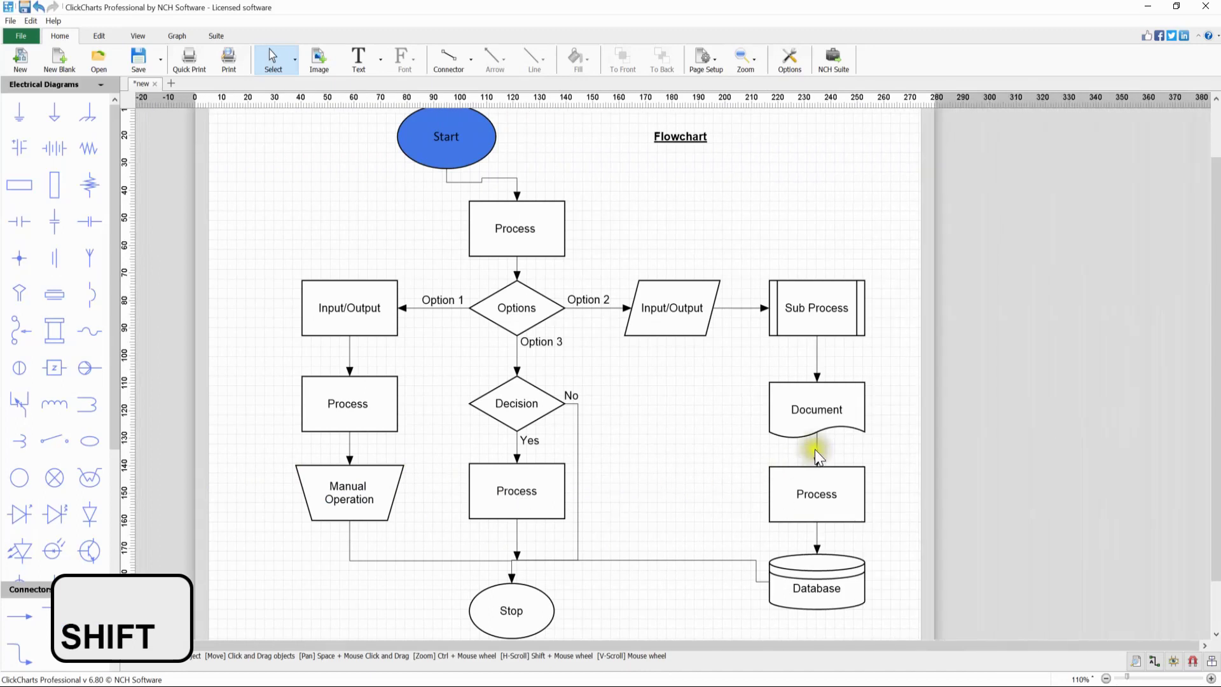
scroll(818, 444, up, 1)
scroll(716, 426, up, 2)
scroll(687, 439, down, 2)
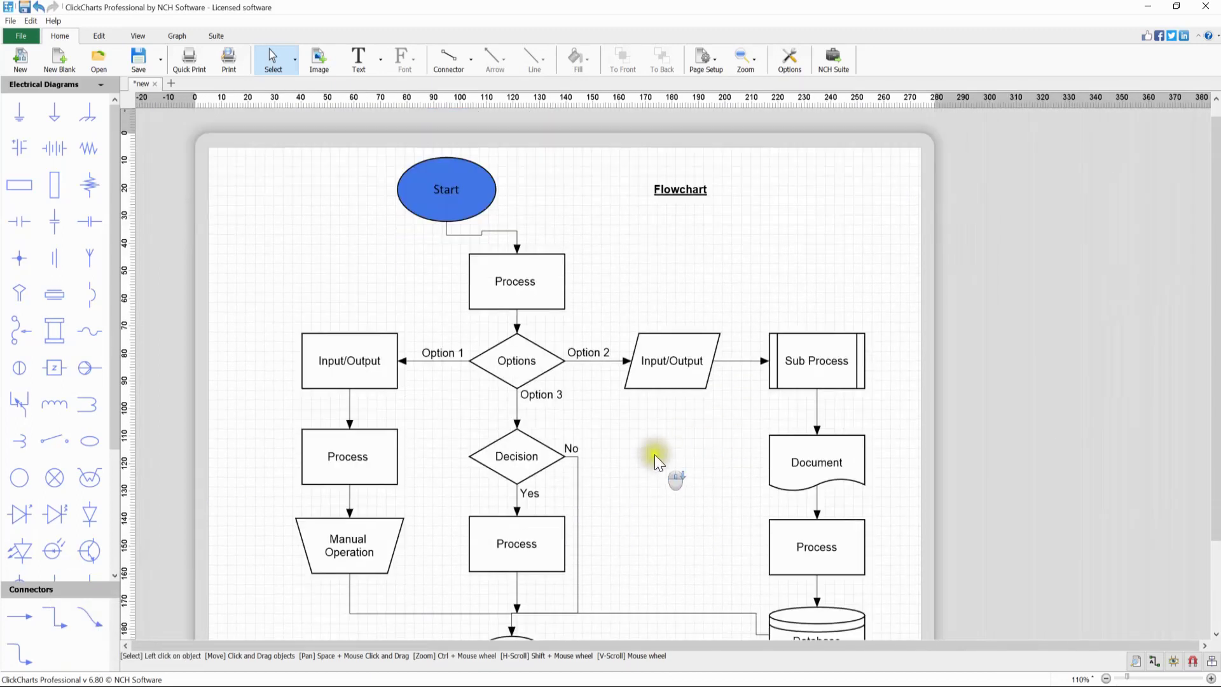
drag(654, 457, 752, 444)
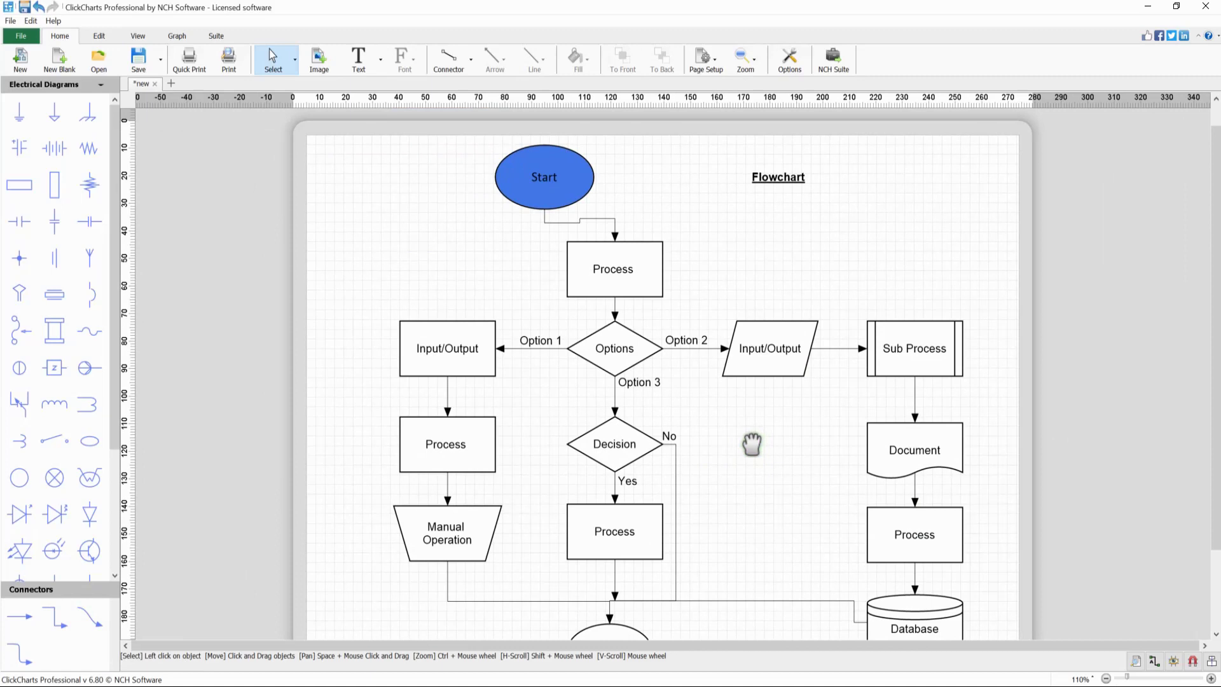
- Review the General, Text and Shape preferences without changes, then show the View options
click(100, 36)
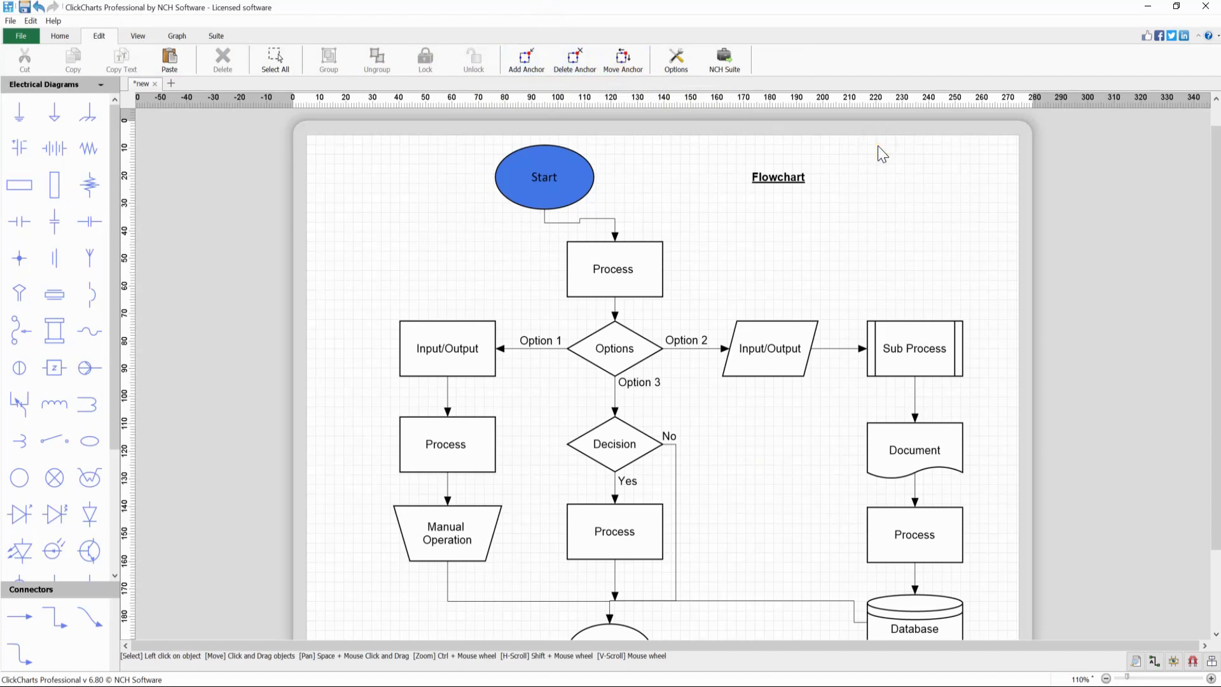
click(676, 59)
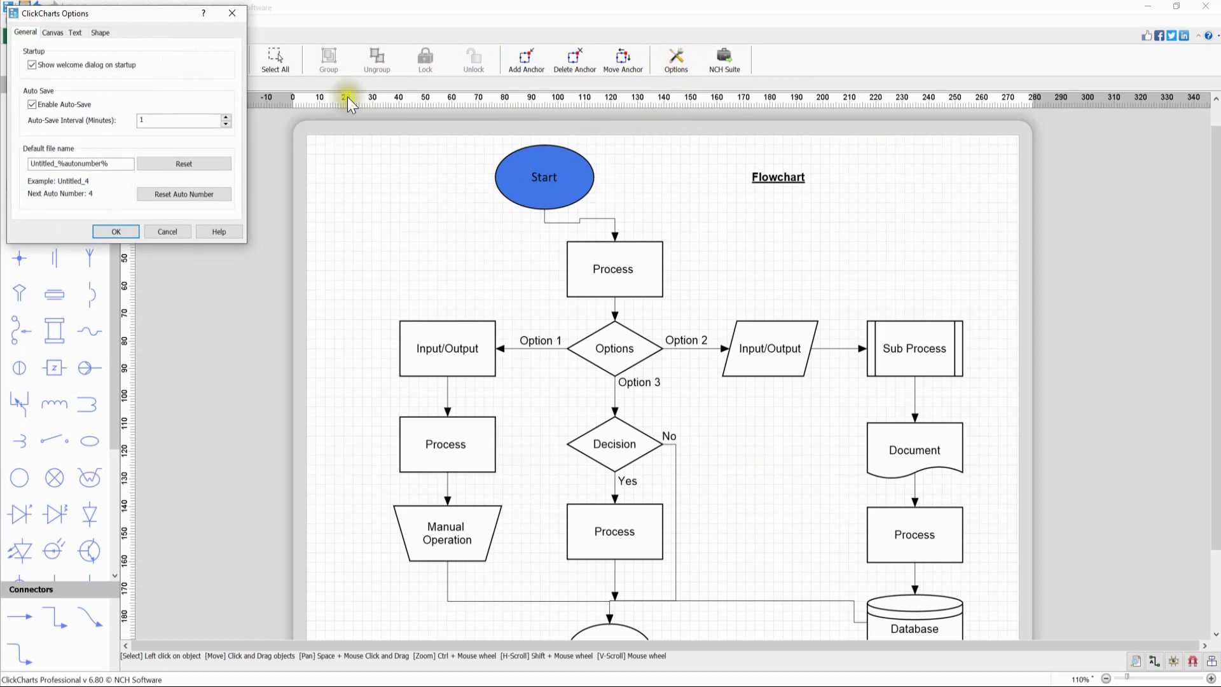
mouse_move(152, 15)
mouse_down()
mouse_move(239, 90)
mouse_move(535, 216)
mouse_up()
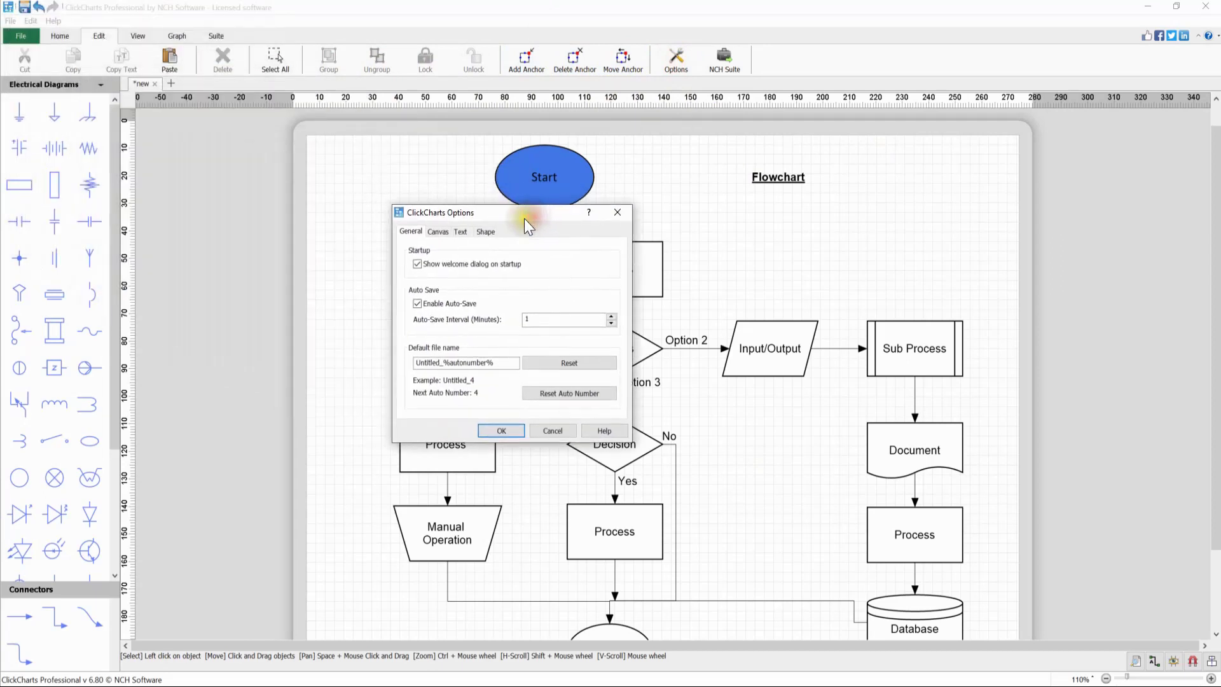
click(435, 232)
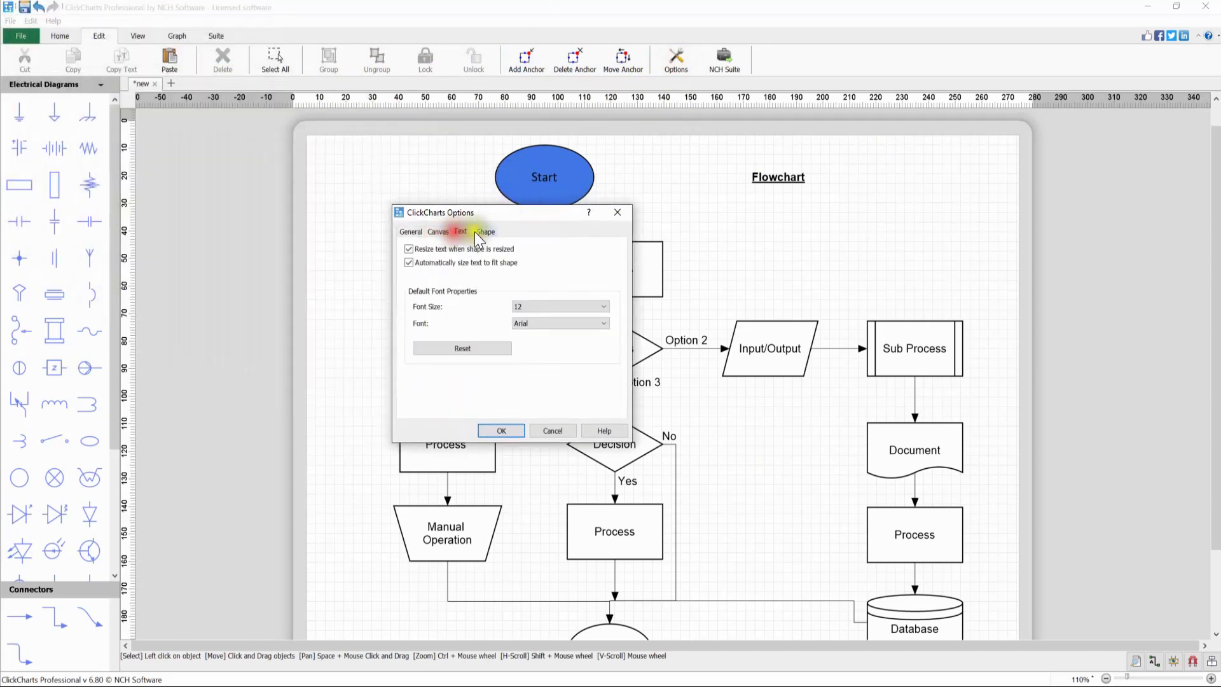
click(483, 231)
click(615, 213)
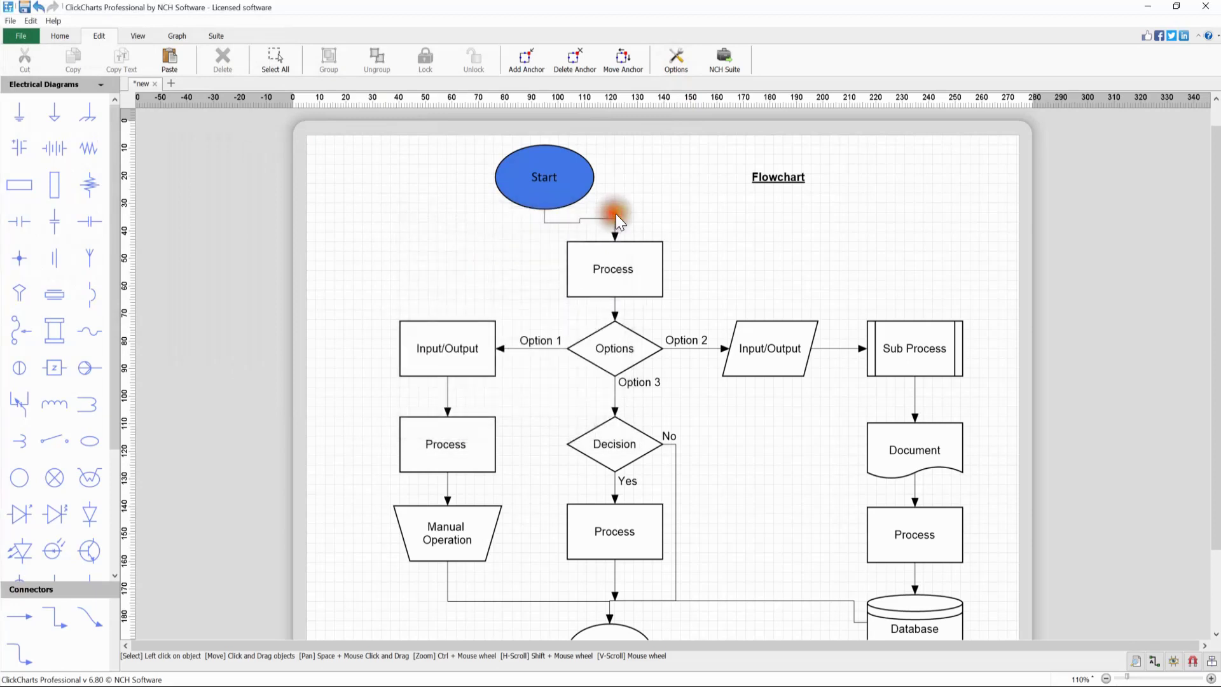
click(143, 34)
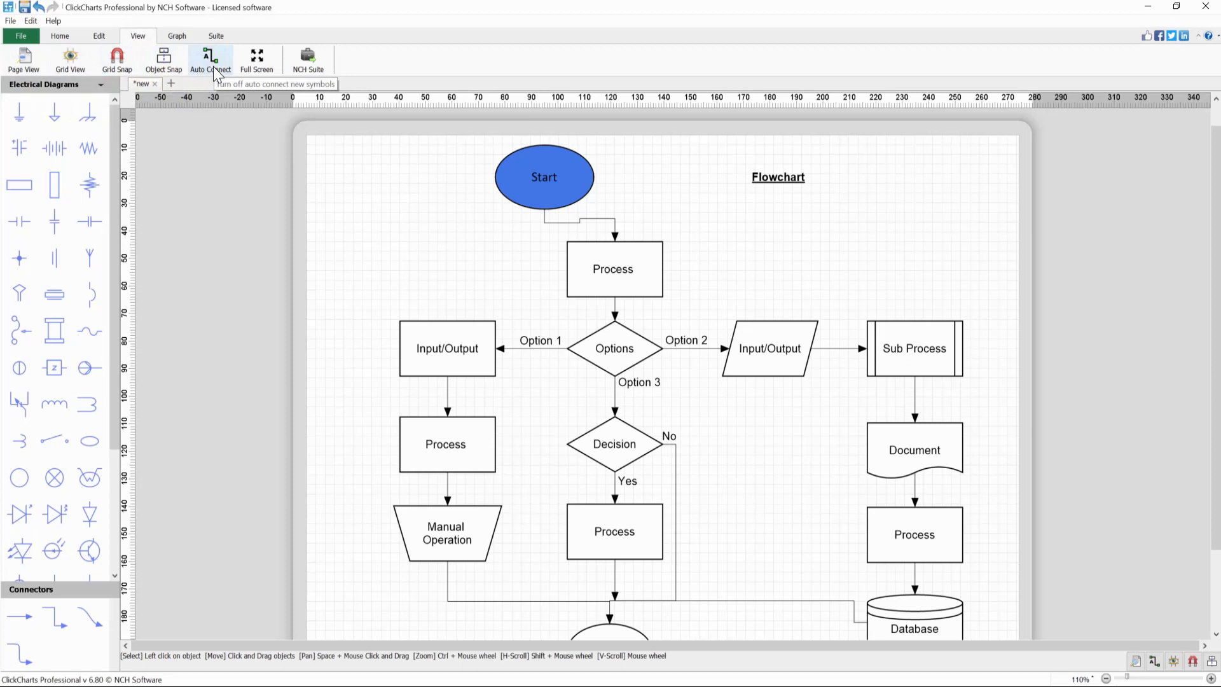
- Preview the flowchart full screen, exit with Esc, and bring up the Graph tools
click(259, 61)
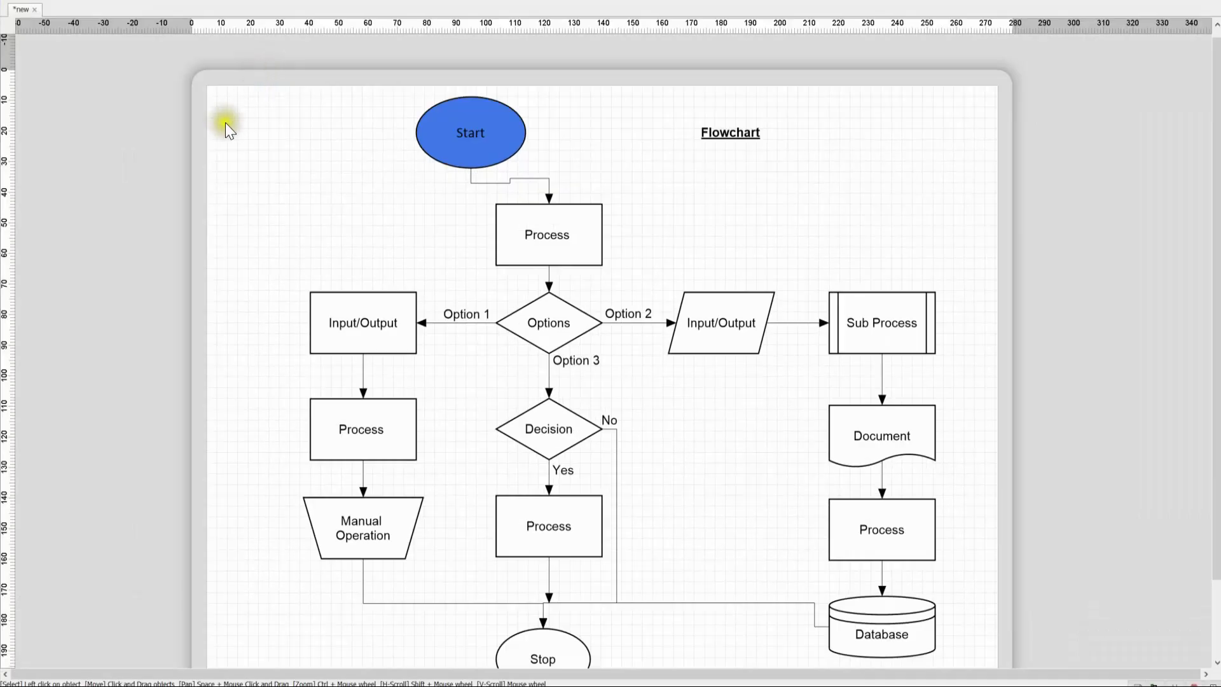
key(Escape)
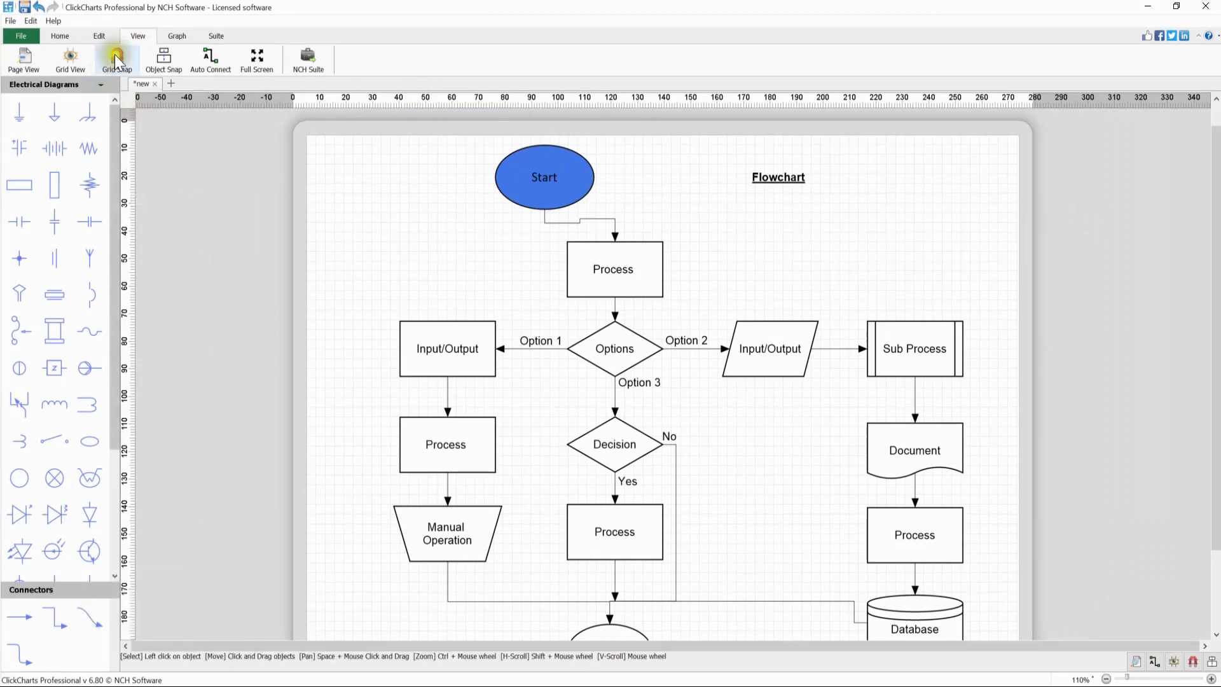
click(171, 37)
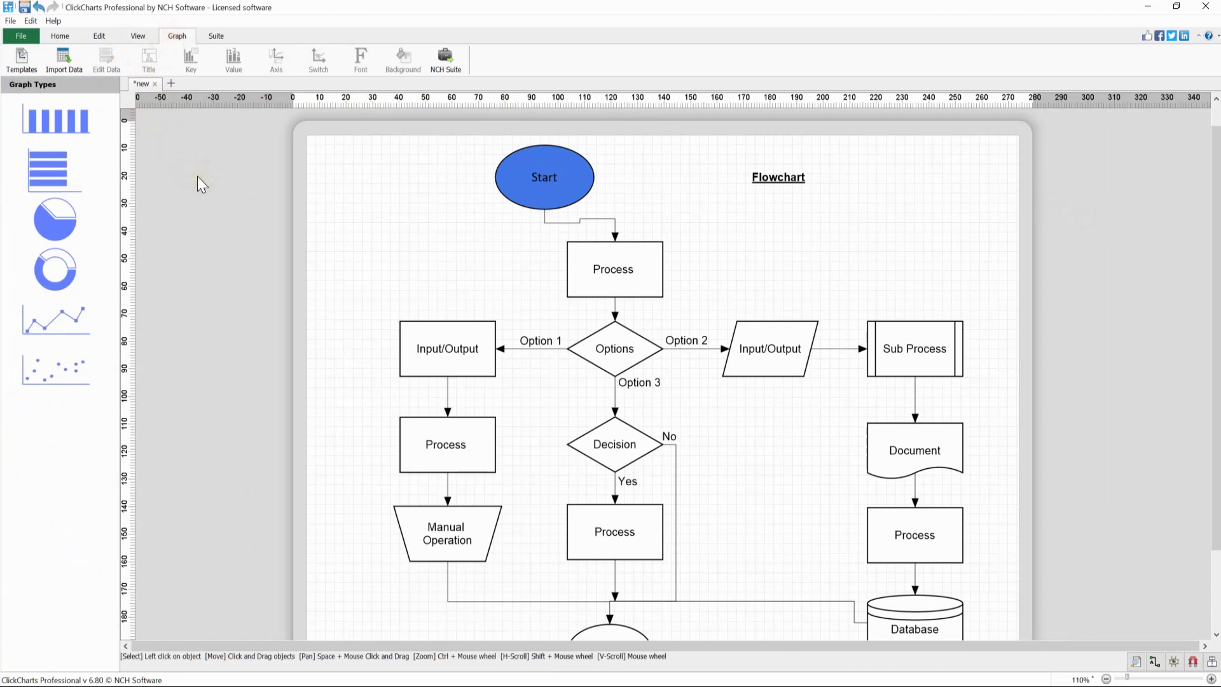
- Dismiss the graph template gallery and place a vertical bar graph on a new Untitled_4 page
click(29, 65)
click(831, 177)
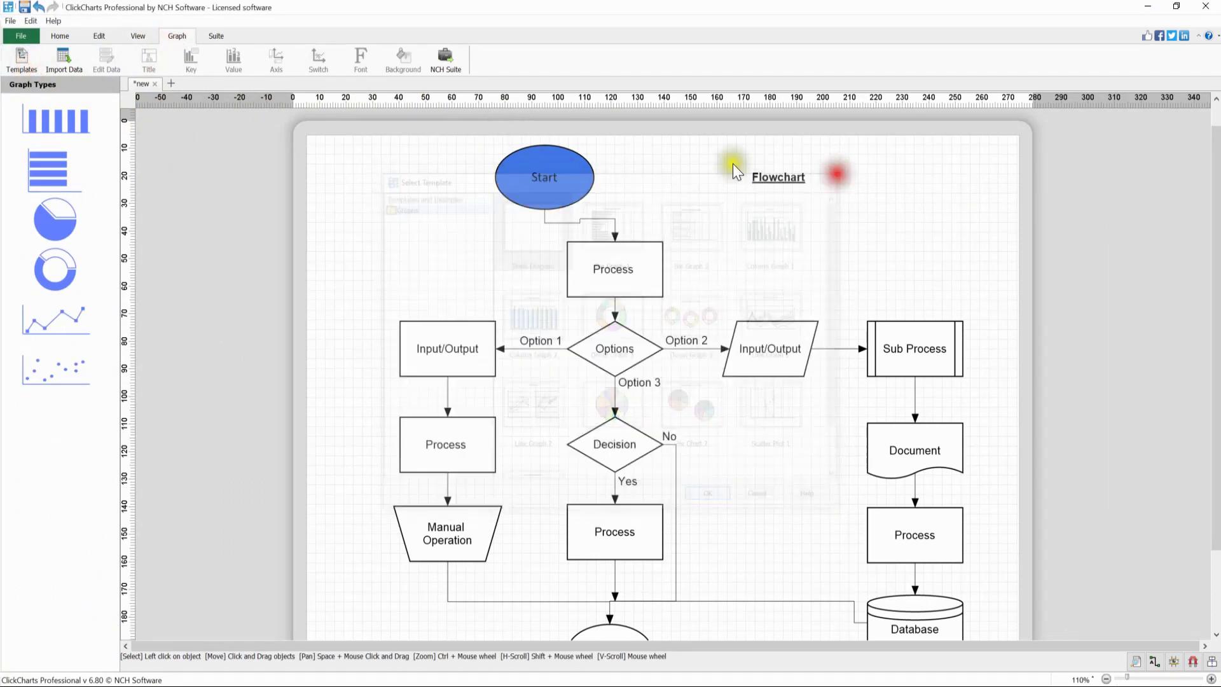
click(167, 84)
click(57, 123)
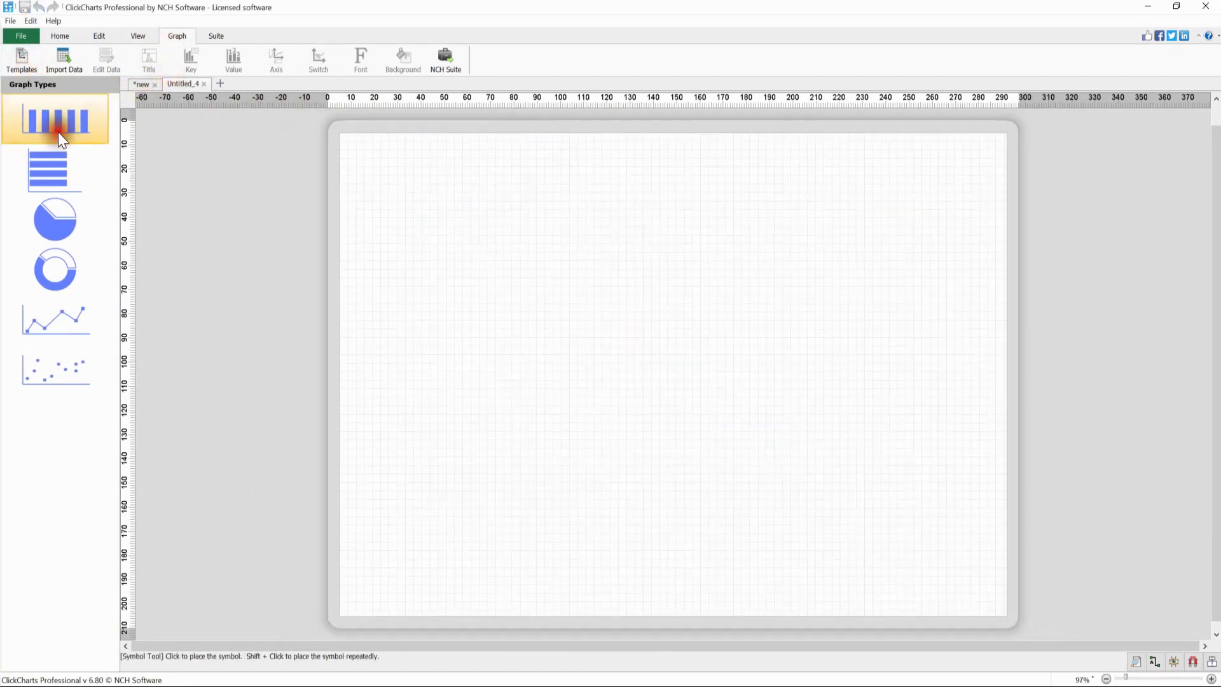
click(614, 286)
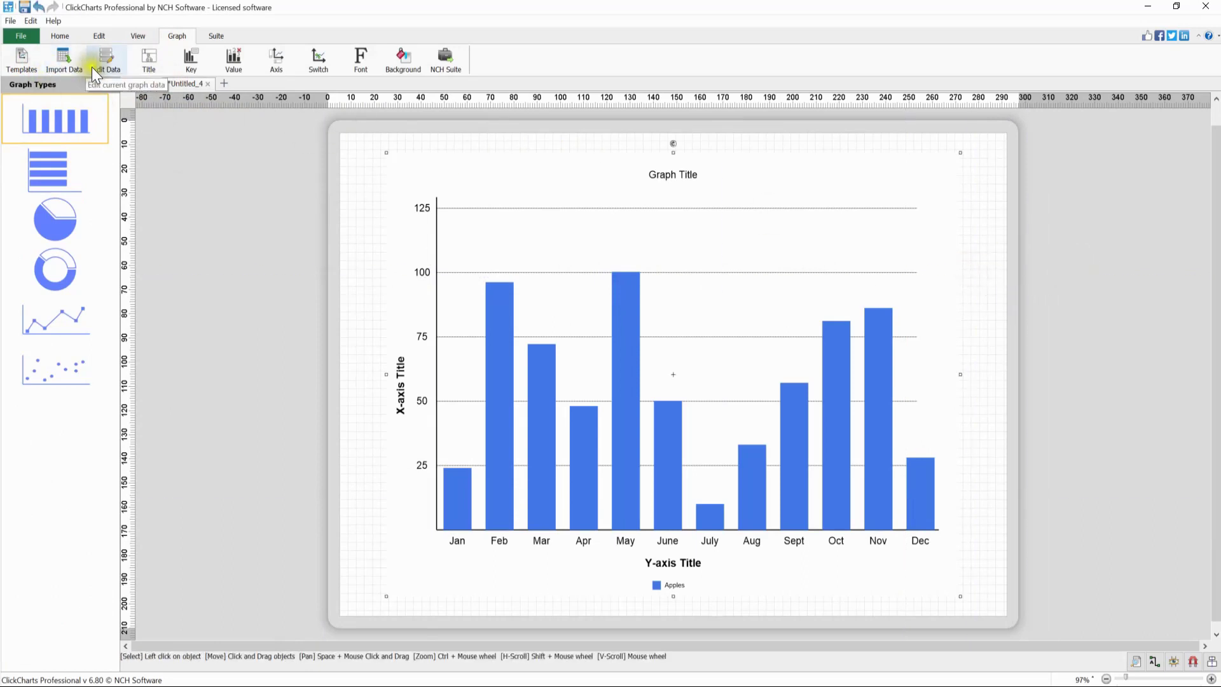
- Import biostats.csv into the bar graph, then select the 'Graph Title' and click away
click(60, 65)
double_click(163, 243)
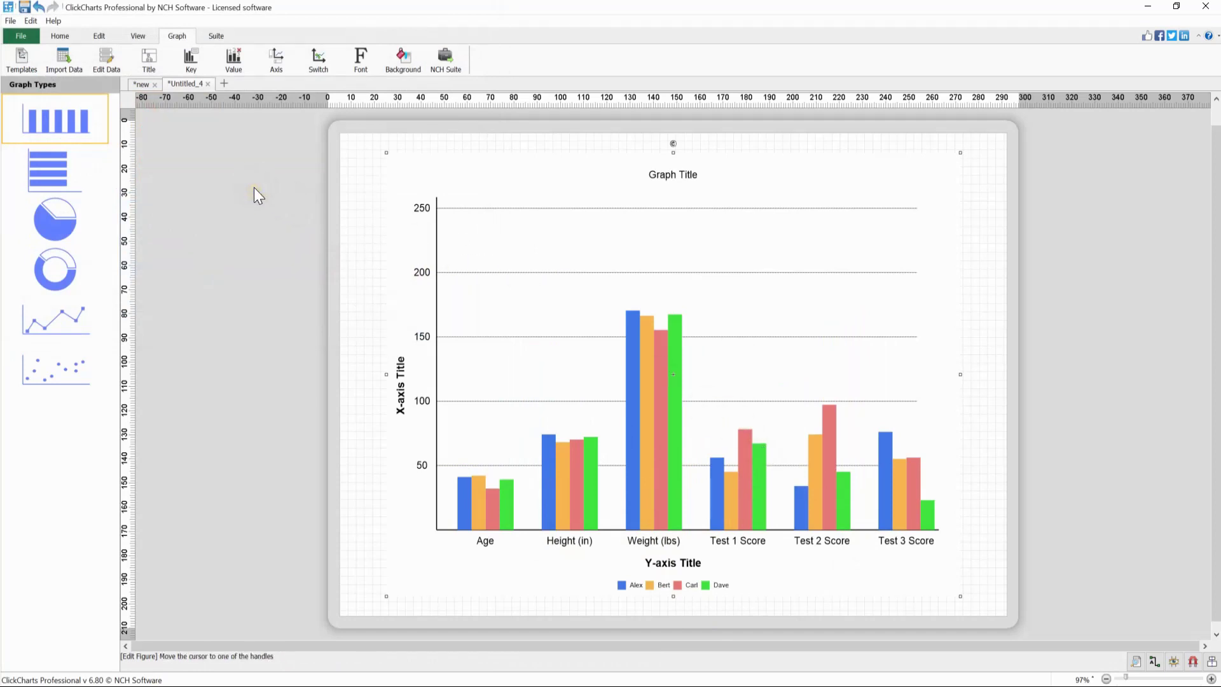
click(179, 86)
click(163, 62)
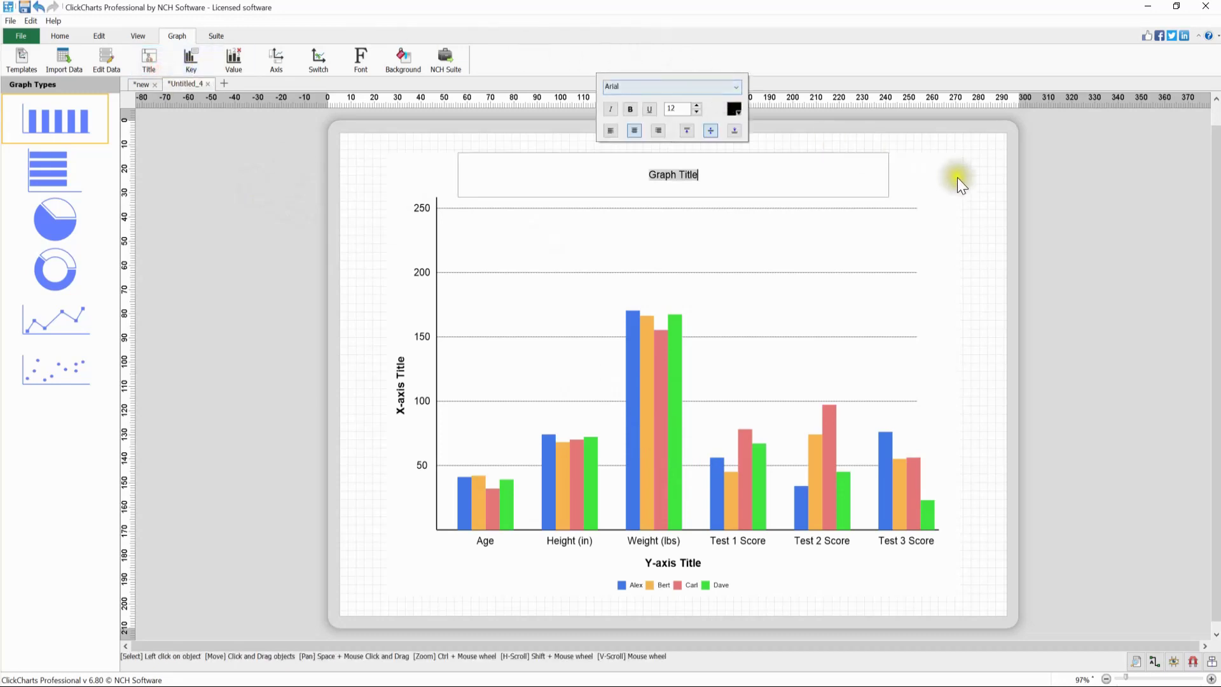
click(956, 177)
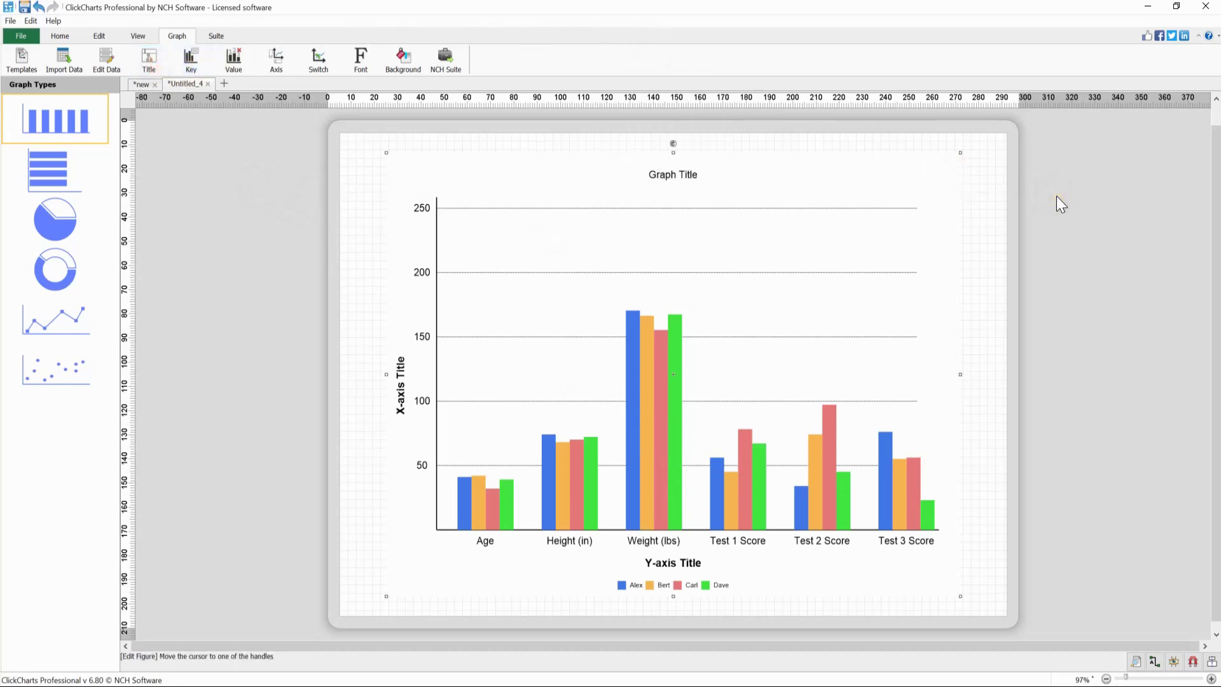